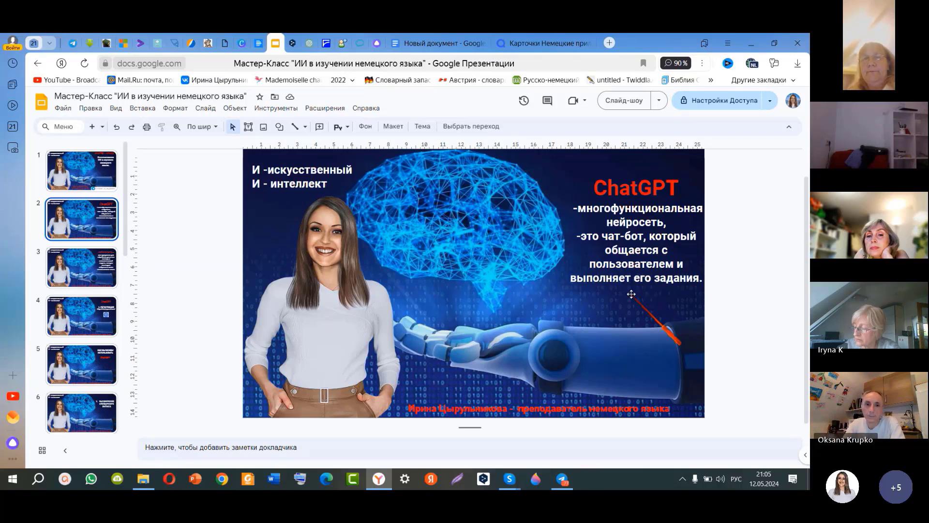
- Present the slides on neural networks, ChatGPT registration, its possible uses and vocabulary expansion
{"action": "key", "text": "Down"}
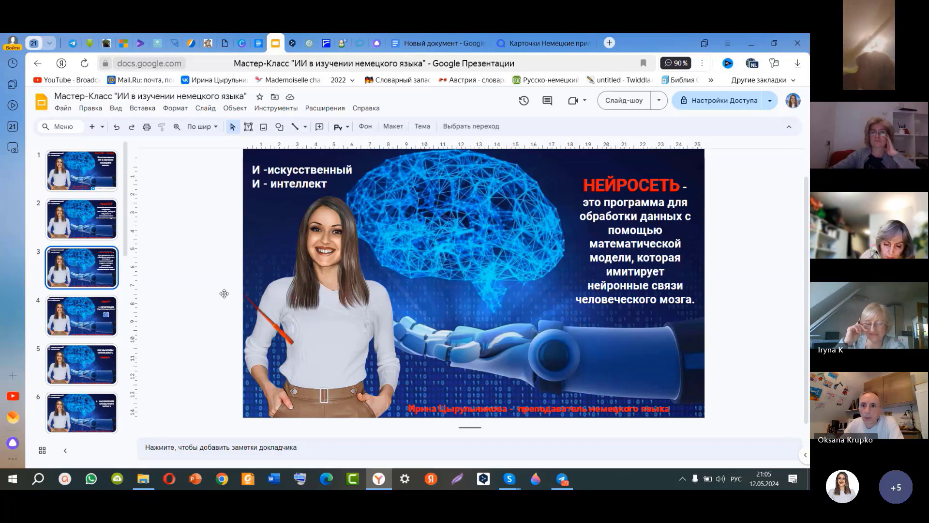
{"action": "left_click", "coordinate": [88, 315]}
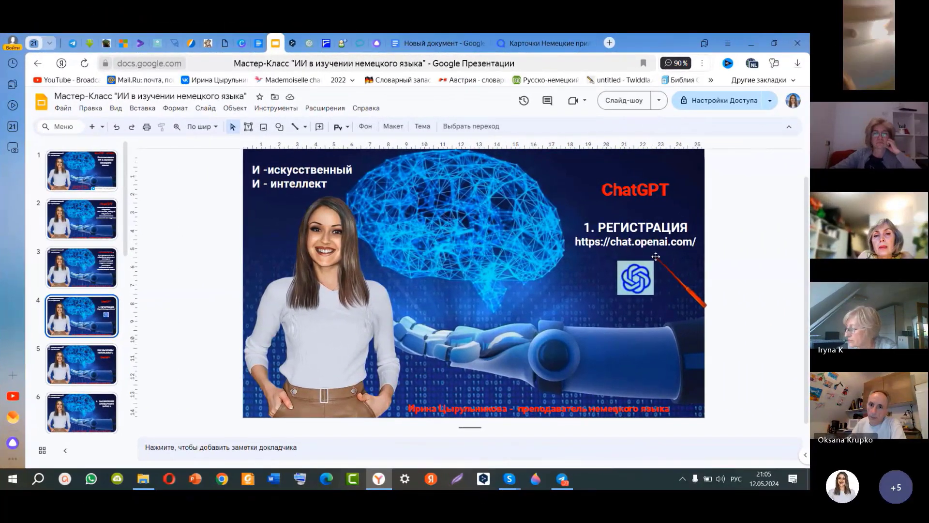
{"action": "left_click_drag", "start_coordinate": [656, 256], "coordinate": [646, 294]}
{"action": "left_click", "coordinate": [309, 43]}
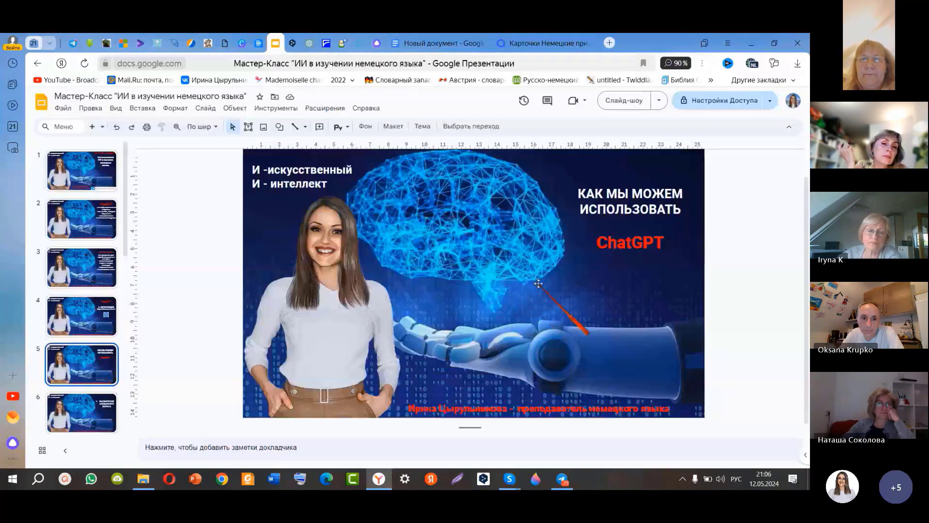
{"action": "left_click", "coordinate": [274, 43]}
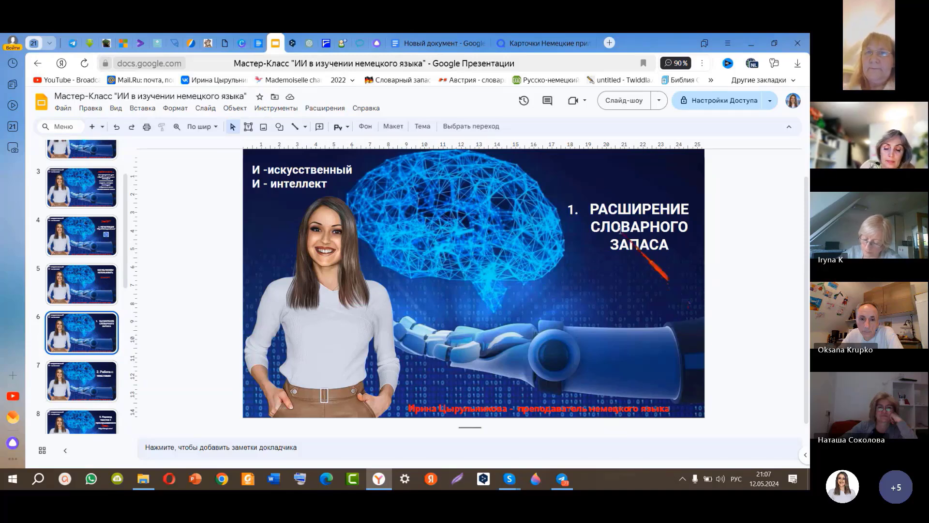
- Show the ChatGPT page briefly, return to the registration slide, and display slide 6 on vocabulary expansion
{"action": "left_click", "coordinate": [309, 43]}
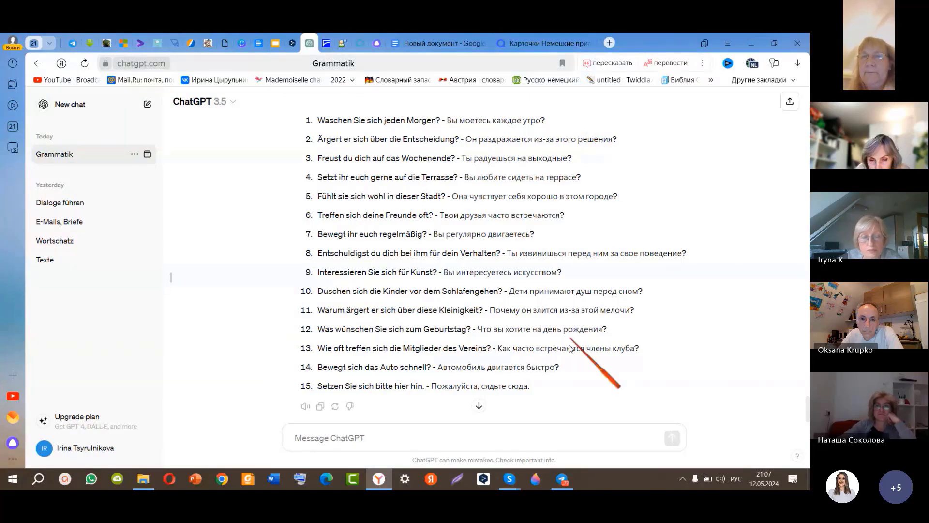
{"action": "left_click", "coordinate": [275, 44]}
{"action": "left_click", "coordinate": [95, 244]}
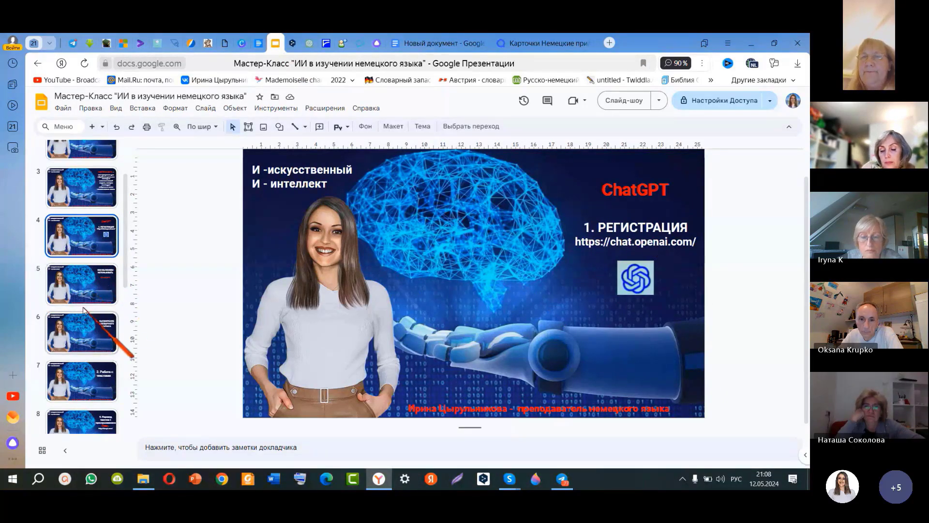
{"action": "left_click", "coordinate": [89, 352]}
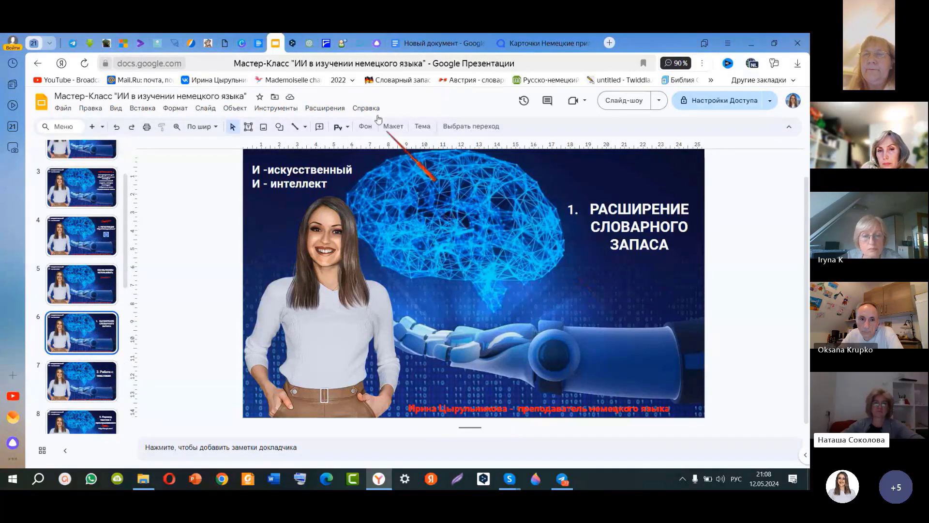
- Switch to ChatGPT and open a new empty chat to show where a message is entered
{"action": "left_click", "coordinate": [308, 43]}
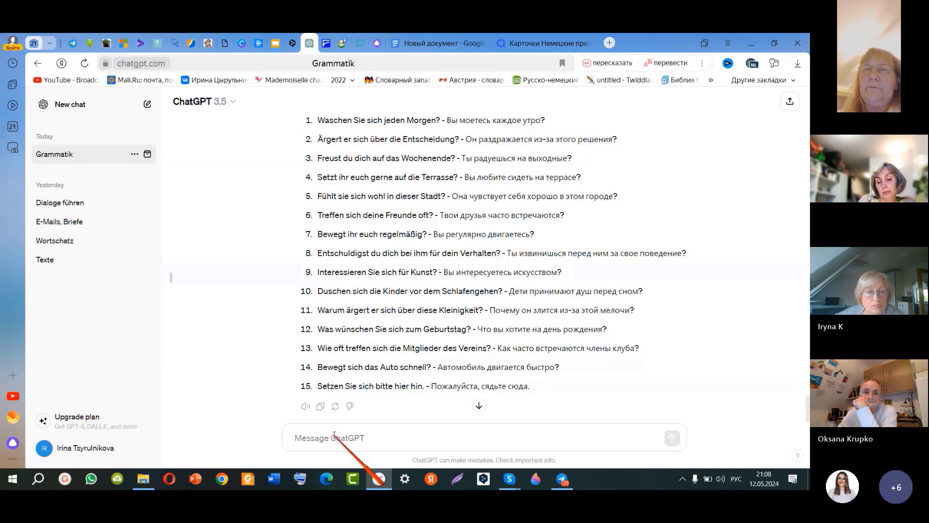
{"action": "left_click", "coordinate": [80, 106]}
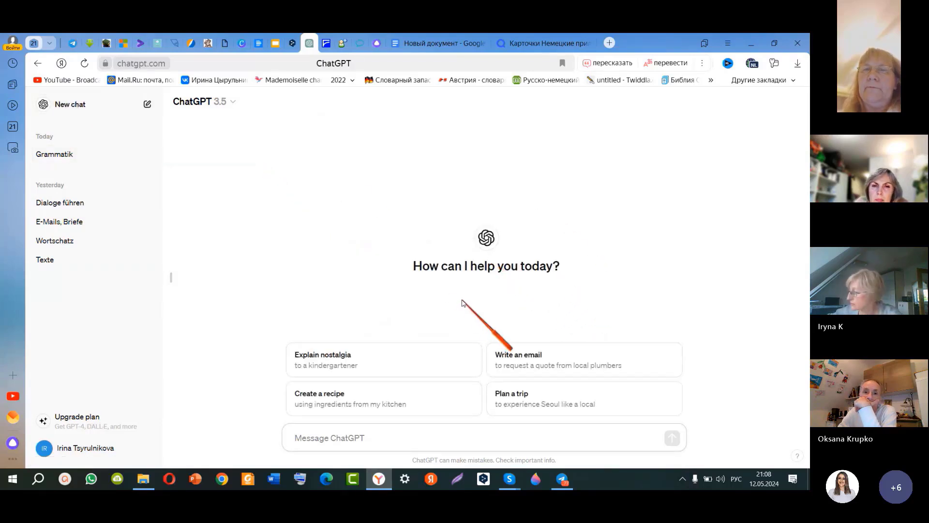
{"action": "left_click", "coordinate": [429, 440]}
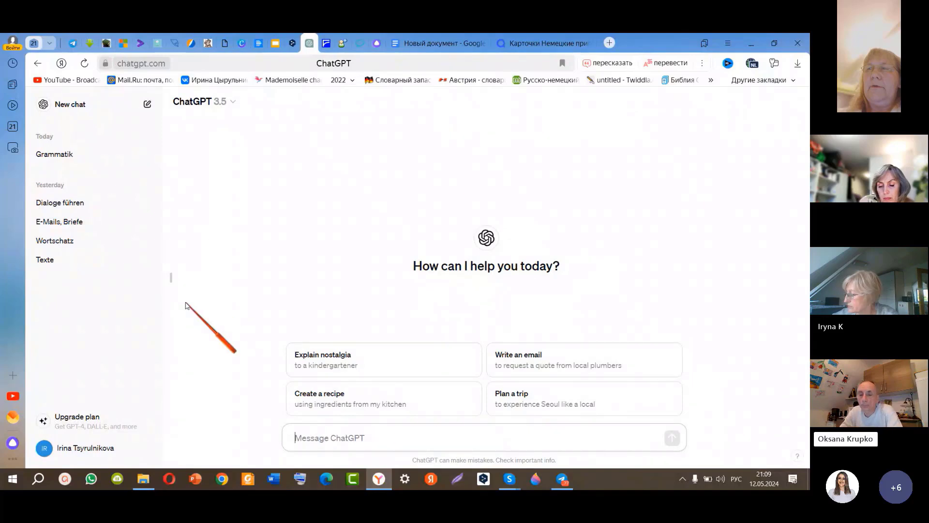
- Open the Wortschatz chat and find the prompt asking for 10 A2-level German opinion expressions with Russian translation
{"action": "left_click", "coordinate": [68, 242]}
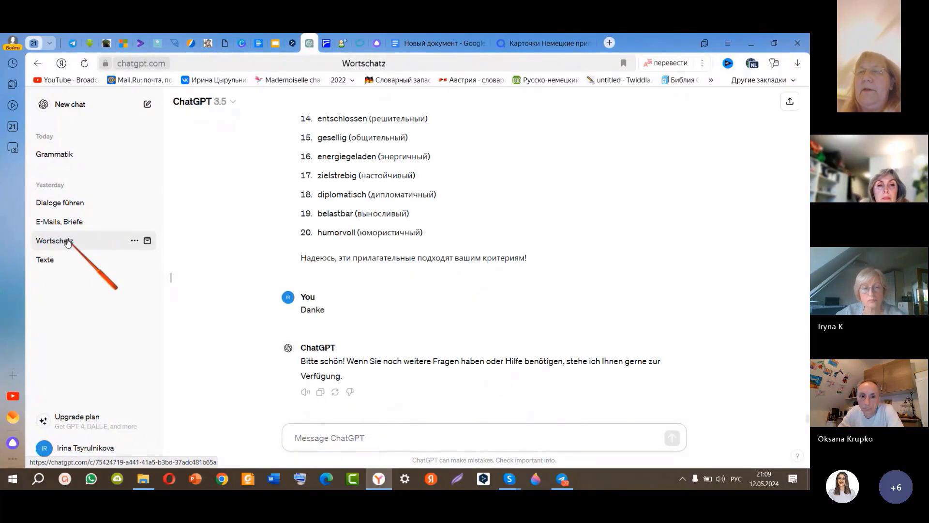
{"action": "scroll", "coordinate": [445, 235], "scroll_direction": "up", "scroll_amount": 15}
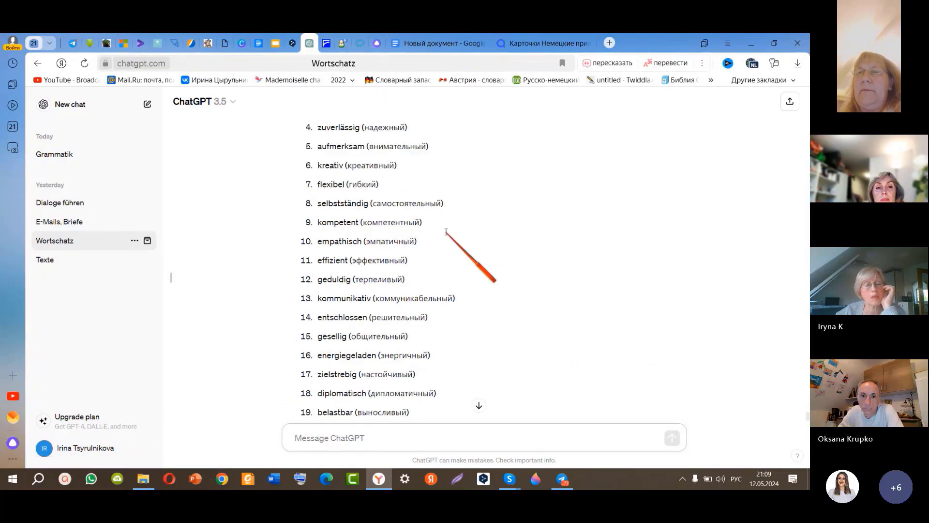
{"action": "scroll", "coordinate": [445, 234], "scroll_direction": "up", "scroll_amount": 15}
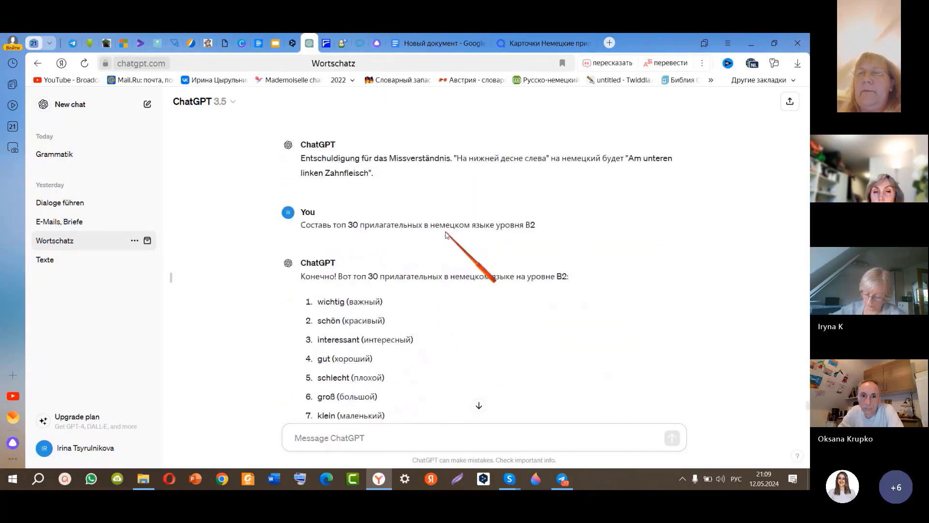
{"action": "scroll", "coordinate": [445, 234], "scroll_direction": "up", "scroll_amount": 10}
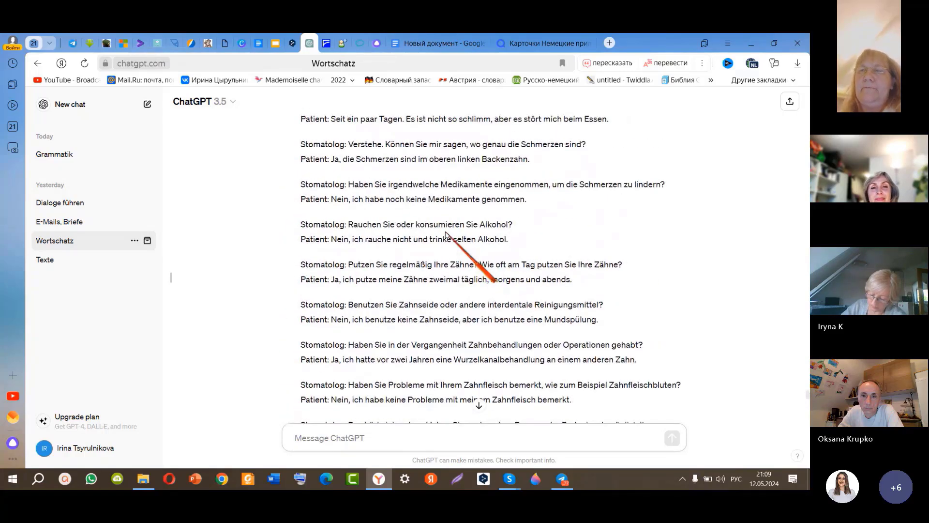
{"action": "scroll", "coordinate": [445, 235], "scroll_direction": "up", "scroll_amount": 15}
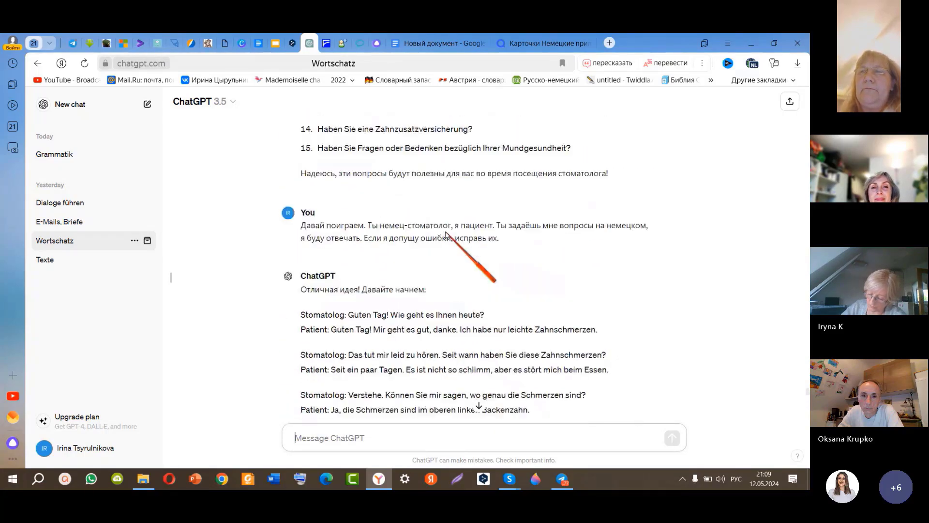
{"action": "scroll", "coordinate": [445, 235], "scroll_direction": "up", "scroll_amount": 12}
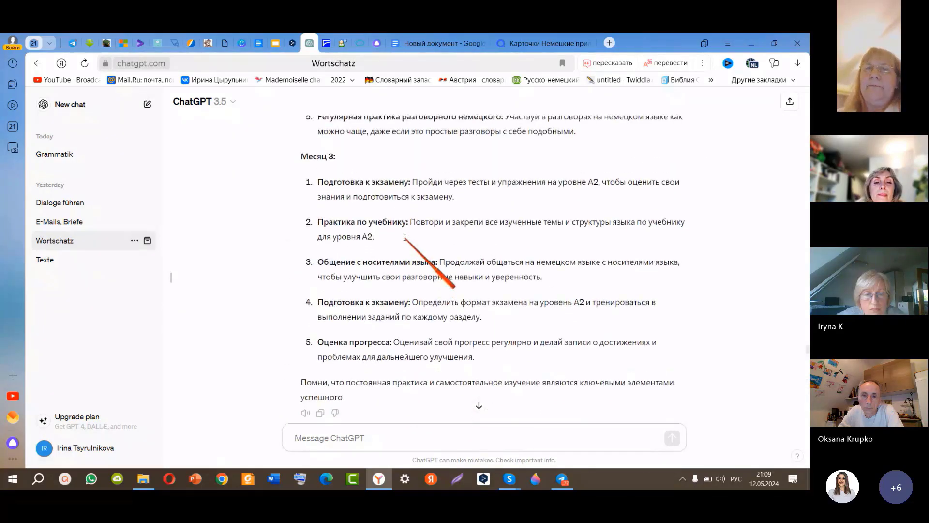
{"action": "scroll", "coordinate": [404, 238], "scroll_direction": "down", "scroll_amount": 6}
{"action": "scroll", "coordinate": [404, 239], "scroll_direction": "down", "scroll_amount": 1}
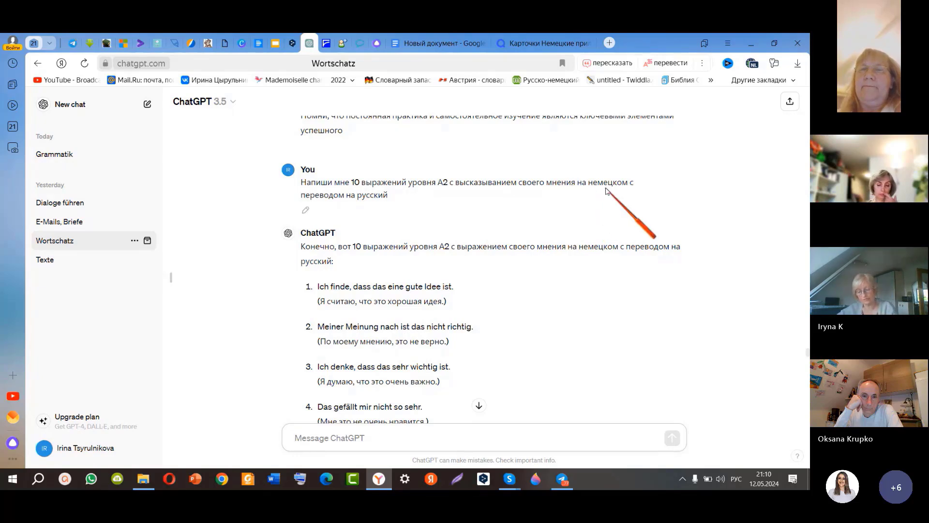
- Review the A2-level German opinion expressions and their Russian translations in ChatGPT's answer
{"action": "scroll", "coordinate": [472, 295], "scroll_direction": "down", "scroll_amount": 1}
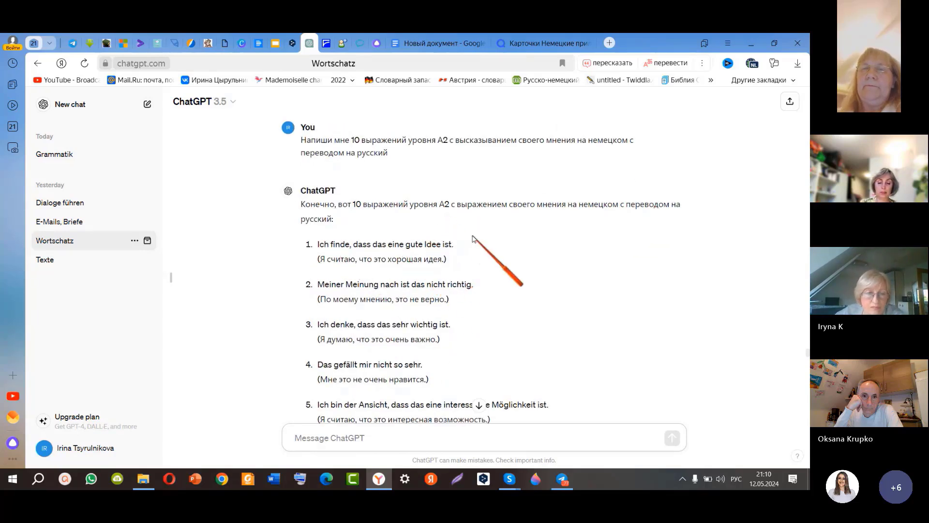
{"action": "scroll", "coordinate": [473, 238], "scroll_direction": "down", "scroll_amount": 1}
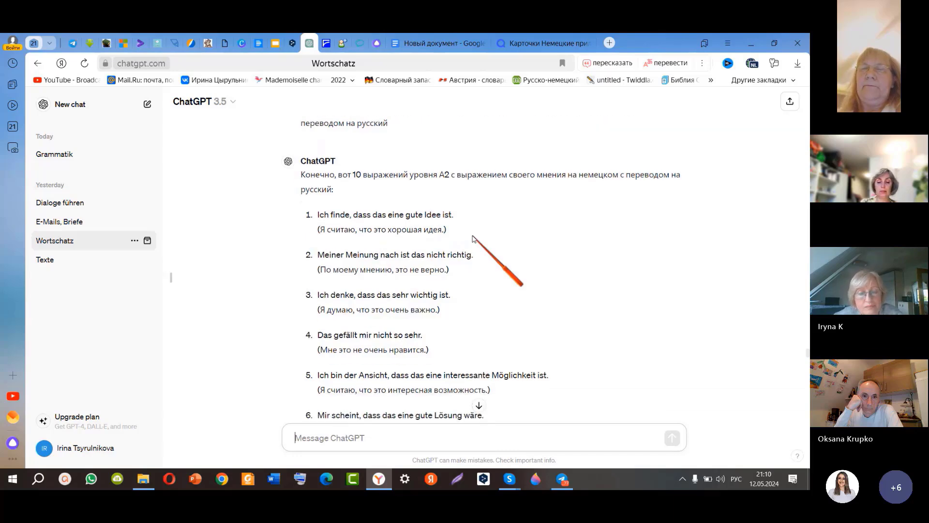
{"action": "scroll", "coordinate": [473, 238], "scroll_direction": "up", "scroll_amount": 3}
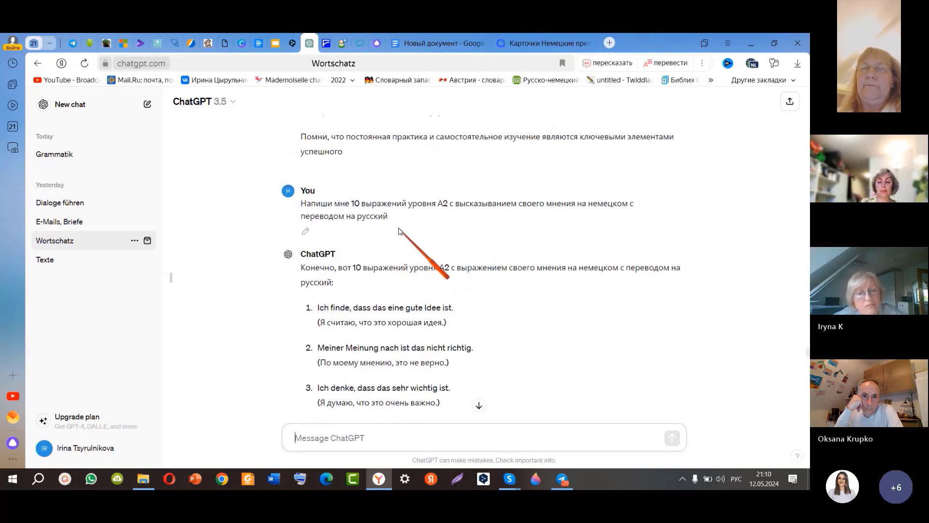
{"action": "scroll", "coordinate": [461, 335], "scroll_direction": "down", "scroll_amount": 5}
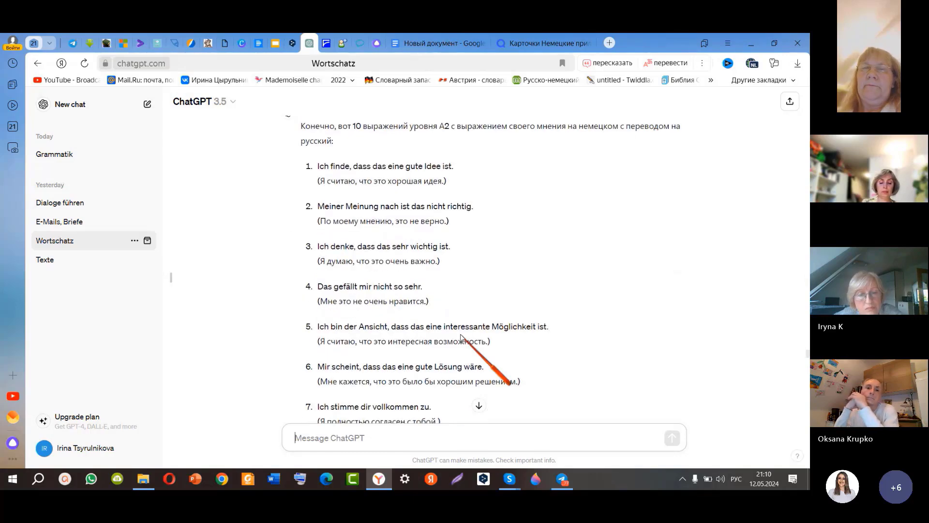
{"action": "scroll", "coordinate": [461, 335], "scroll_direction": "up", "scroll_amount": 2}
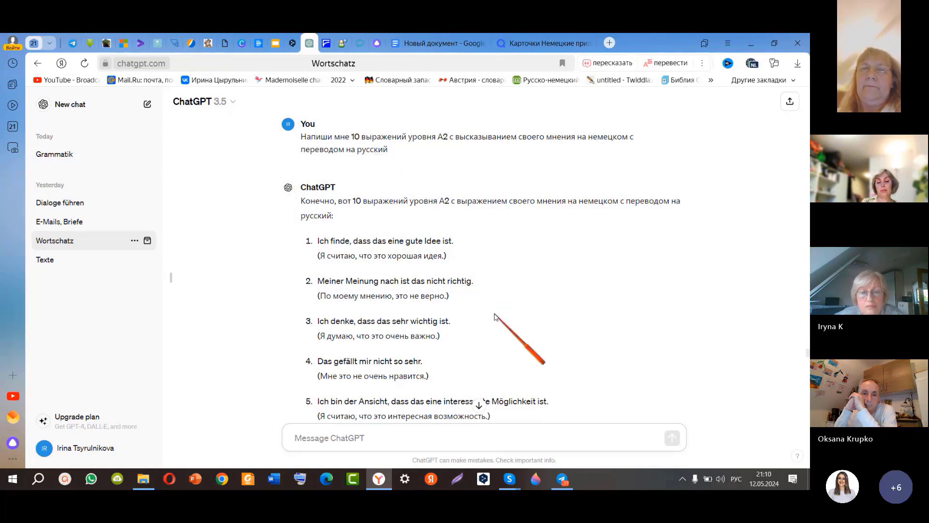
{"action": "scroll", "coordinate": [494, 315], "scroll_direction": "down", "scroll_amount": 3}
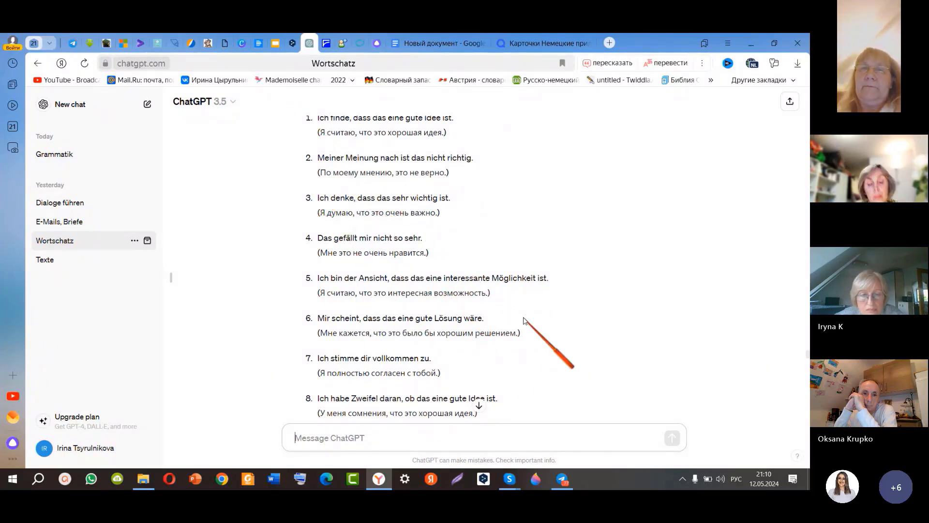
{"action": "scroll", "coordinate": [523, 318], "scroll_direction": "down", "scroll_amount": 2}
- Examine the follow-up prompt for level B2 and the German opinion expressions in its answer
{"action": "scroll", "coordinate": [524, 320], "scroll_direction": "down", "scroll_amount": 6}
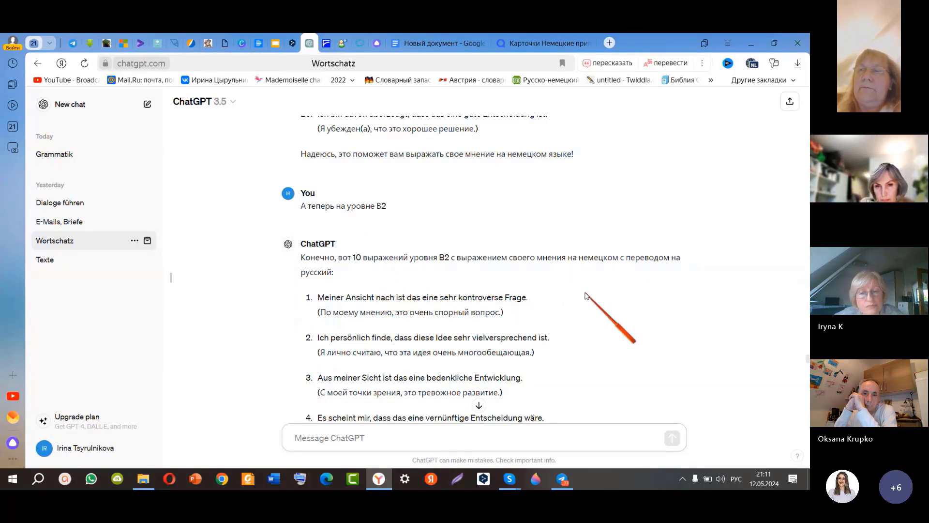
{"action": "scroll", "coordinate": [624, 271], "scroll_direction": "down", "scroll_amount": 2}
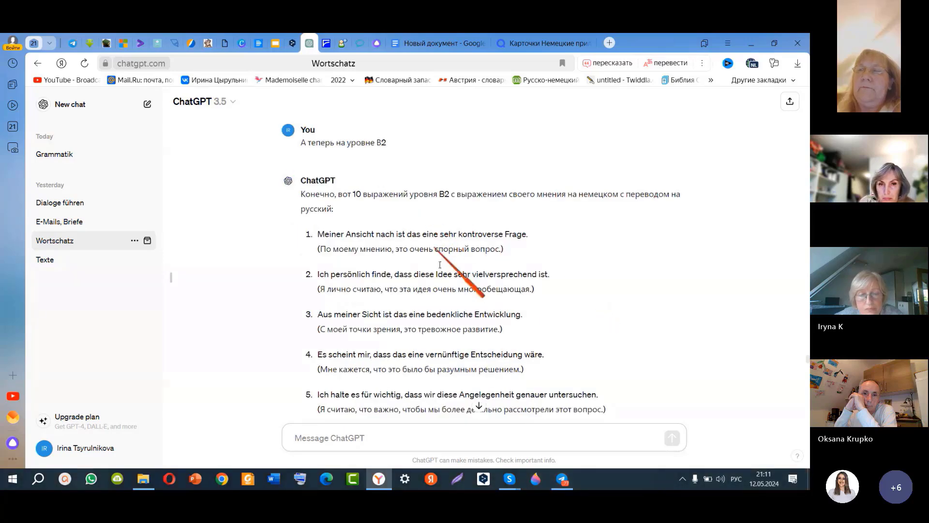
{"action": "scroll", "coordinate": [576, 287], "scroll_direction": "down", "scroll_amount": 4}
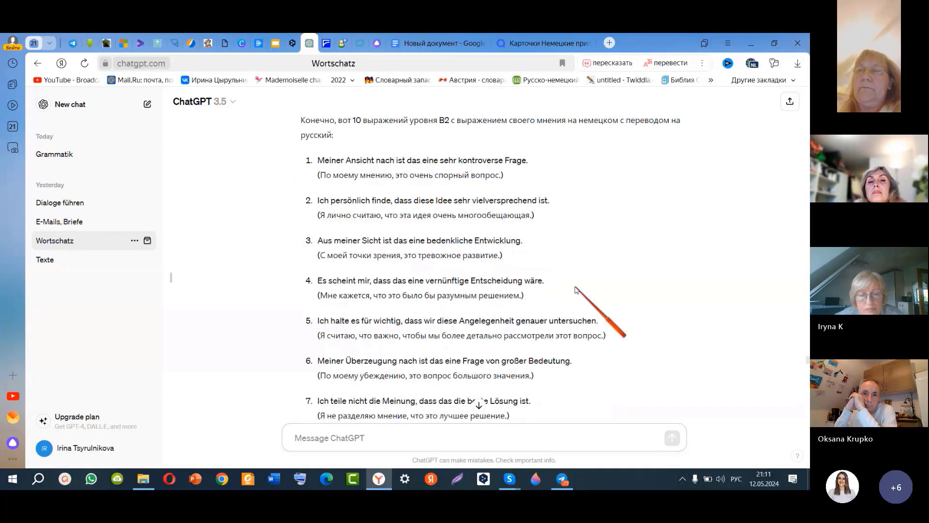
{"action": "scroll", "coordinate": [575, 287], "scroll_direction": "down", "scroll_amount": 1}
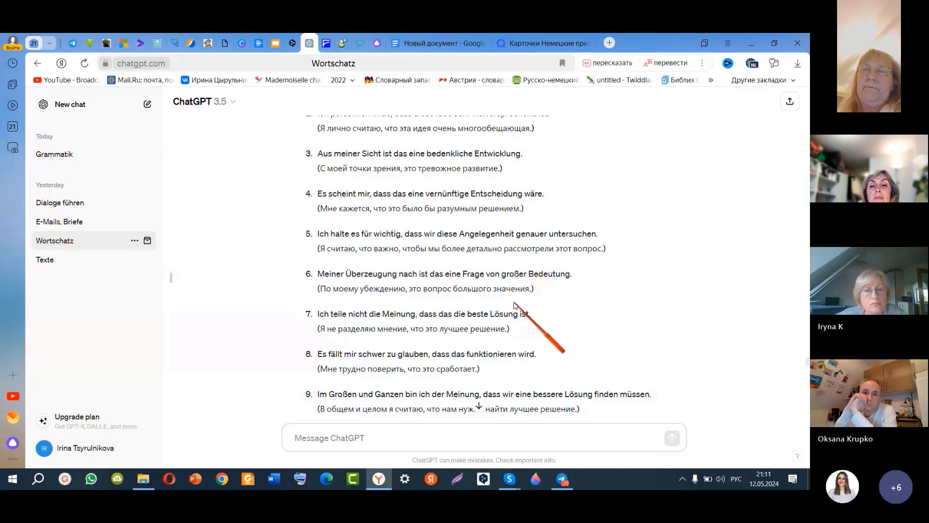
- Examine the prompts for the three forms of German strong verbs and the resulting tables with Russian translations
{"action": "scroll", "coordinate": [513, 304], "scroll_direction": "down", "scroll_amount": 5}
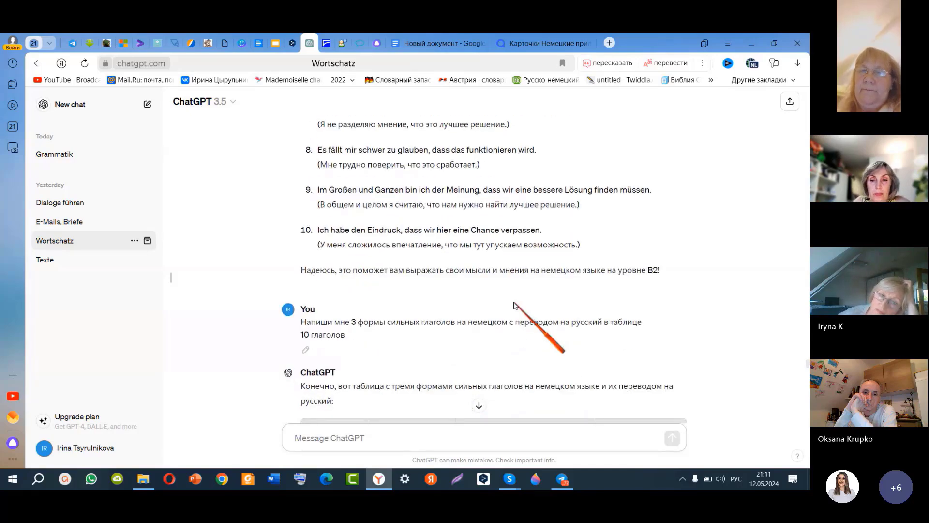
{"action": "scroll", "coordinate": [514, 304], "scroll_direction": "down", "scroll_amount": 1}
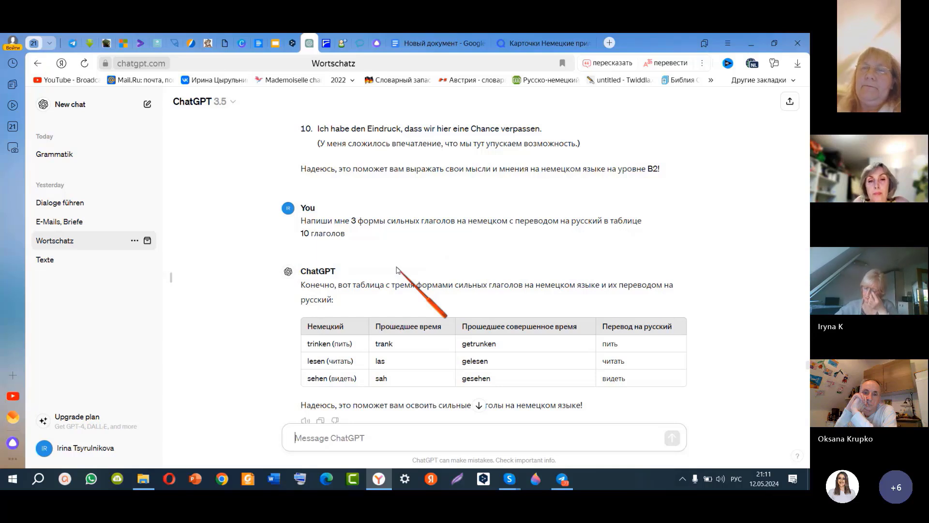
{"action": "scroll", "coordinate": [427, 298], "scroll_direction": "down", "scroll_amount": 2}
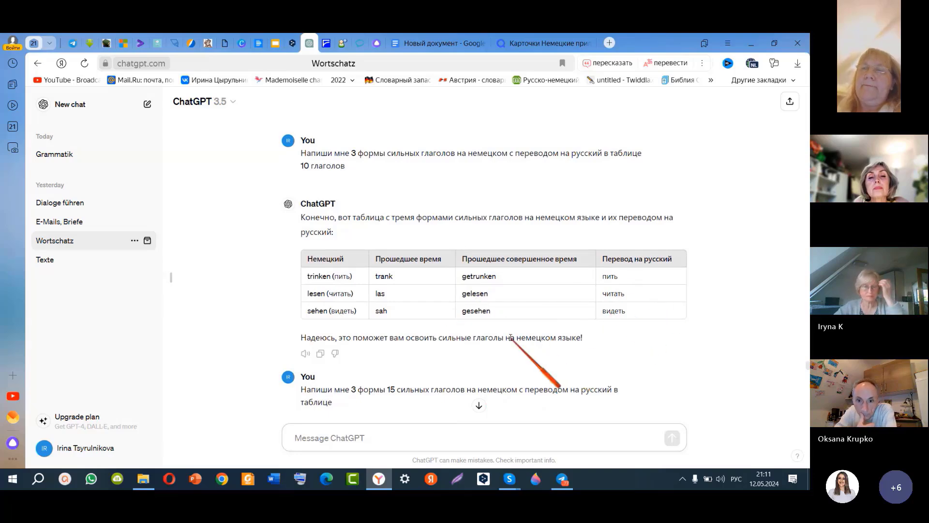
{"action": "scroll", "coordinate": [510, 337], "scroll_direction": "down", "scroll_amount": 3}
{"action": "scroll", "coordinate": [510, 338], "scroll_direction": "down", "scroll_amount": 5}
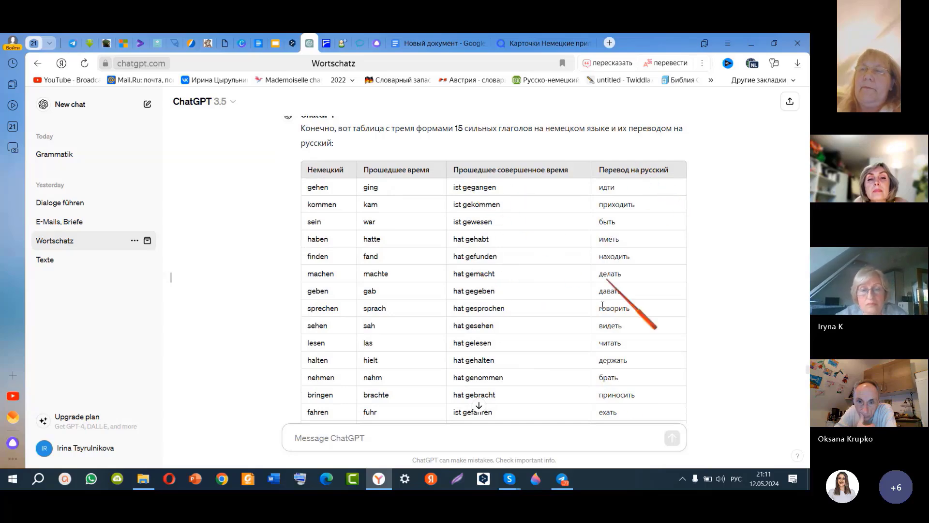
- Review the example sentences with the strong verbs and the exercises for practising them in Perfekt
{"action": "scroll", "coordinate": [498, 355], "scroll_direction": "down", "scroll_amount": 7}
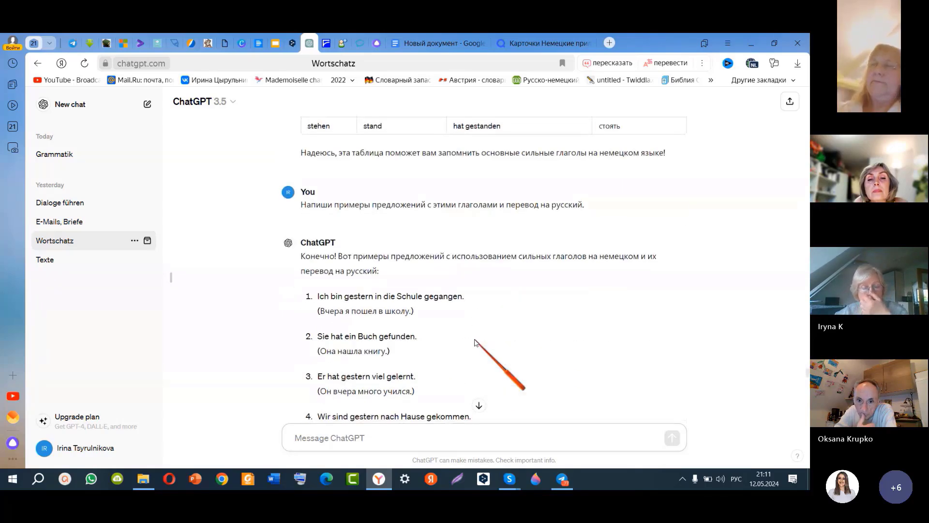
{"action": "scroll", "coordinate": [474, 341], "scroll_direction": "down", "scroll_amount": 2}
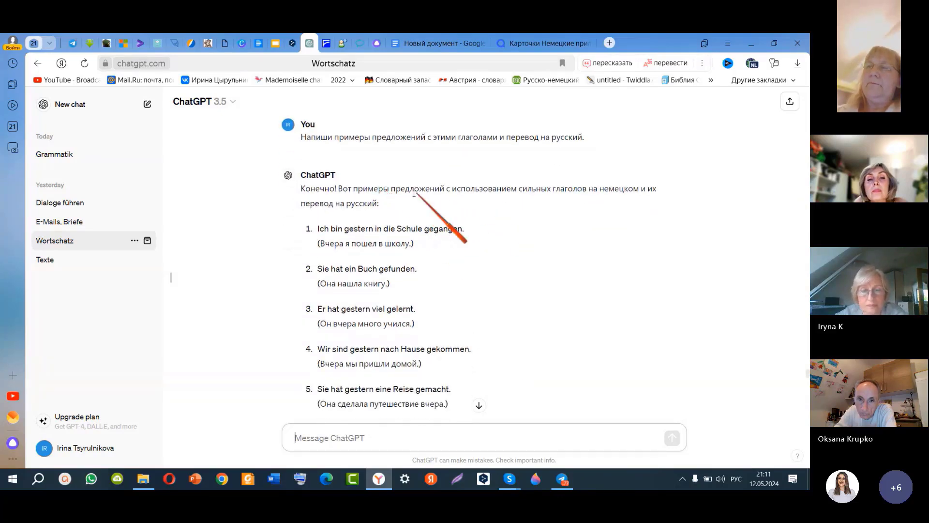
{"action": "scroll", "coordinate": [482, 313], "scroll_direction": "down", "scroll_amount": 8}
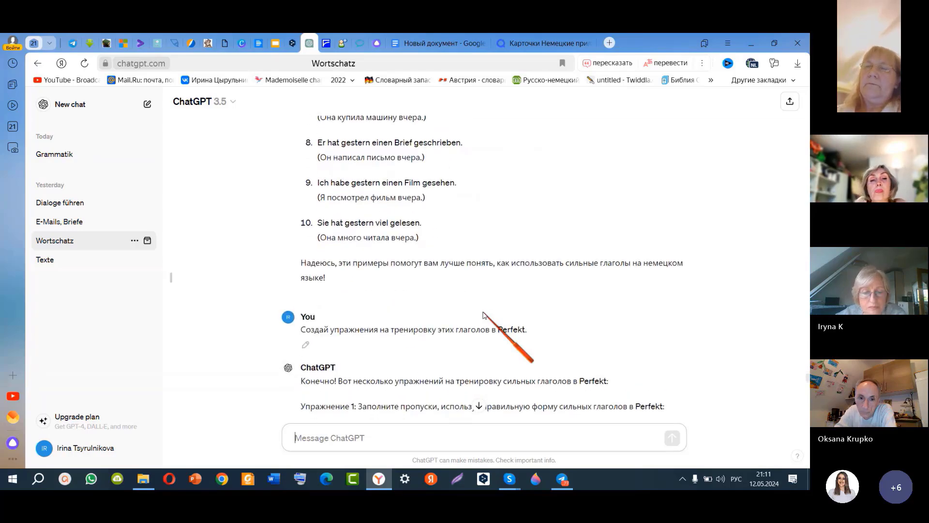
{"action": "scroll", "coordinate": [483, 313], "scroll_direction": "down", "scroll_amount": 3}
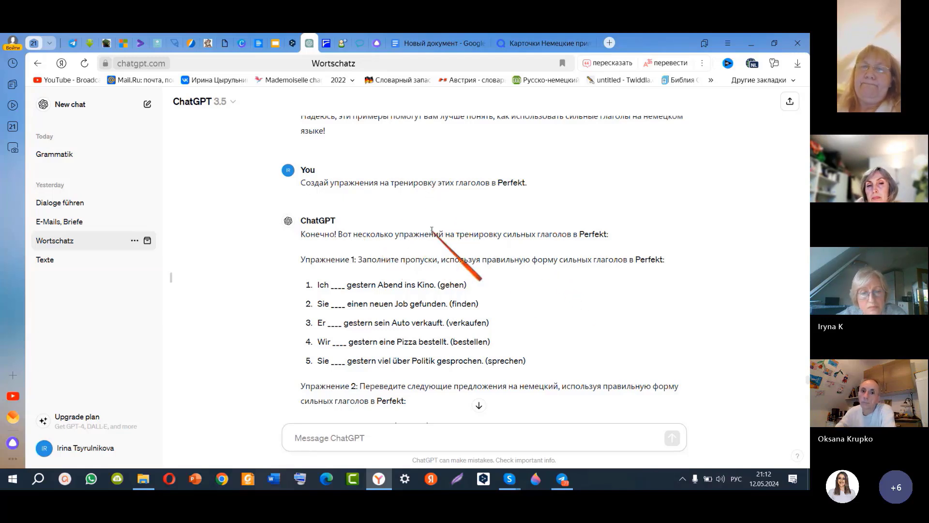
- Read through the gap-fill, translation and verb-form exercises on strong verbs in Perfekt in ChatGPT's answer
{"action": "scroll", "coordinate": [520, 304], "scroll_direction": "down", "scroll_amount": 2}
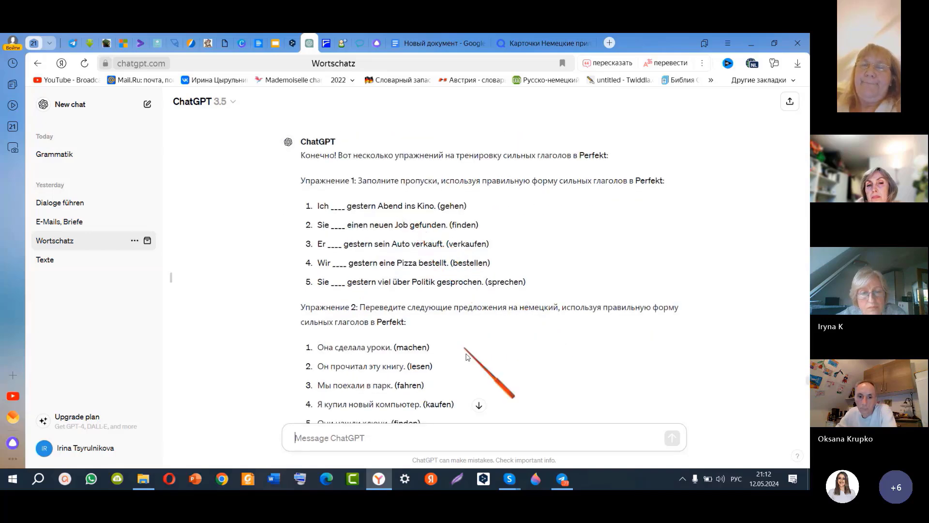
{"action": "scroll", "coordinate": [468, 360], "scroll_direction": "down", "scroll_amount": 1}
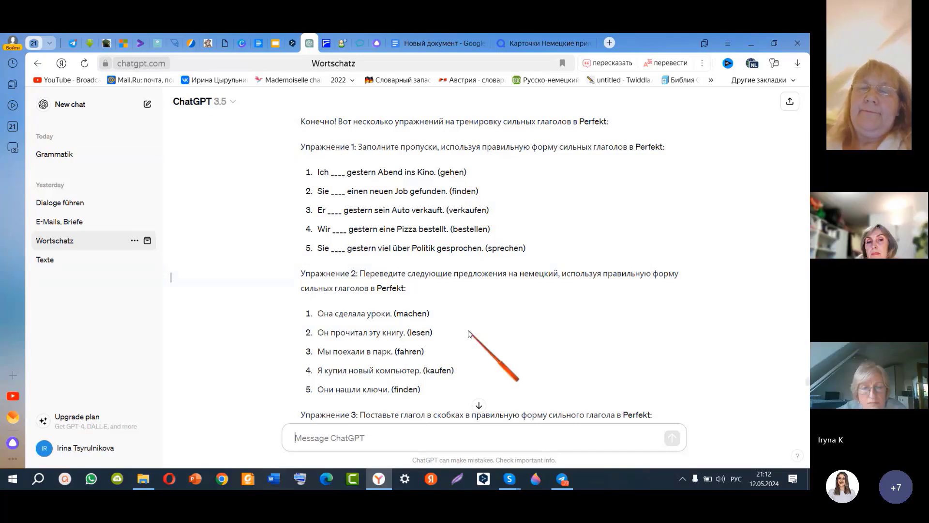
{"action": "scroll", "coordinate": [469, 329], "scroll_direction": "down", "scroll_amount": 2}
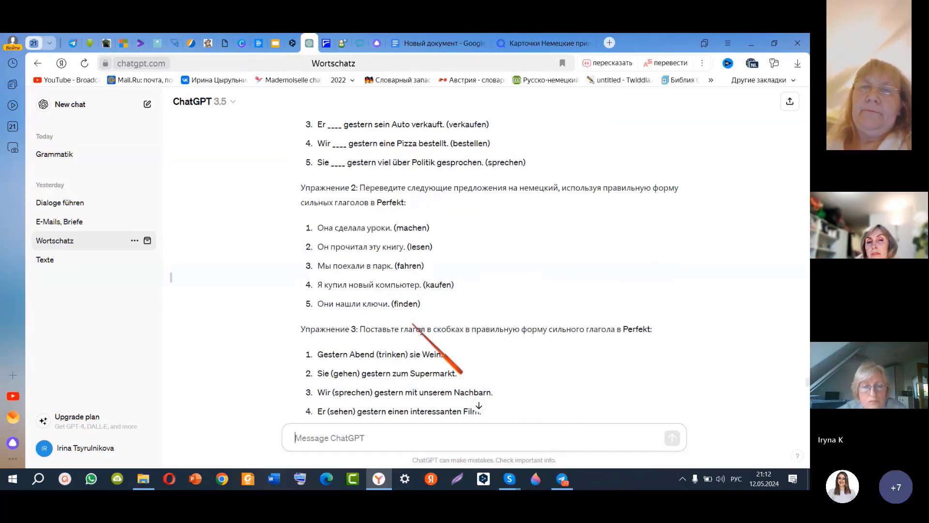
{"action": "scroll", "coordinate": [477, 406], "scroll_direction": "down", "scroll_amount": 3}
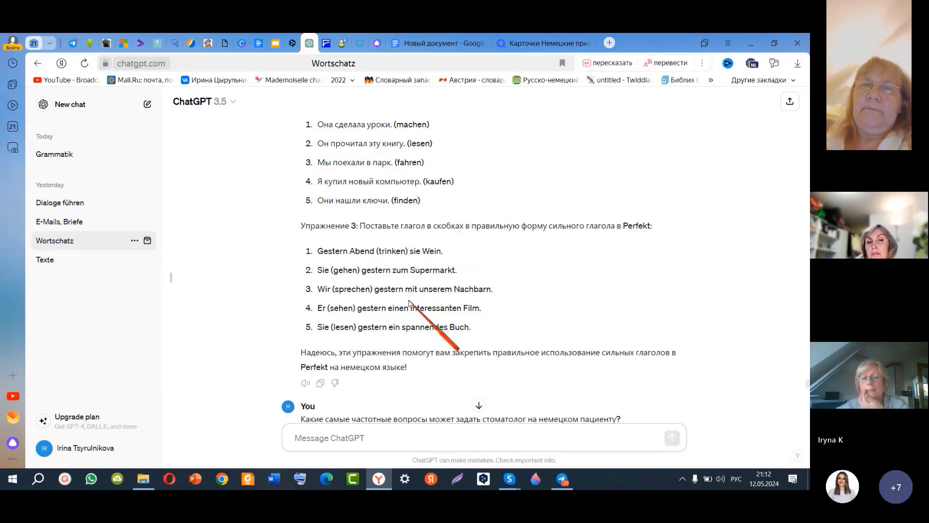
- Examine the prompt asking for 15 frequent questions a dentist asks a patient and the German questions in the answer
{"action": "scroll", "coordinate": [409, 301], "scroll_direction": "down", "scroll_amount": 4}
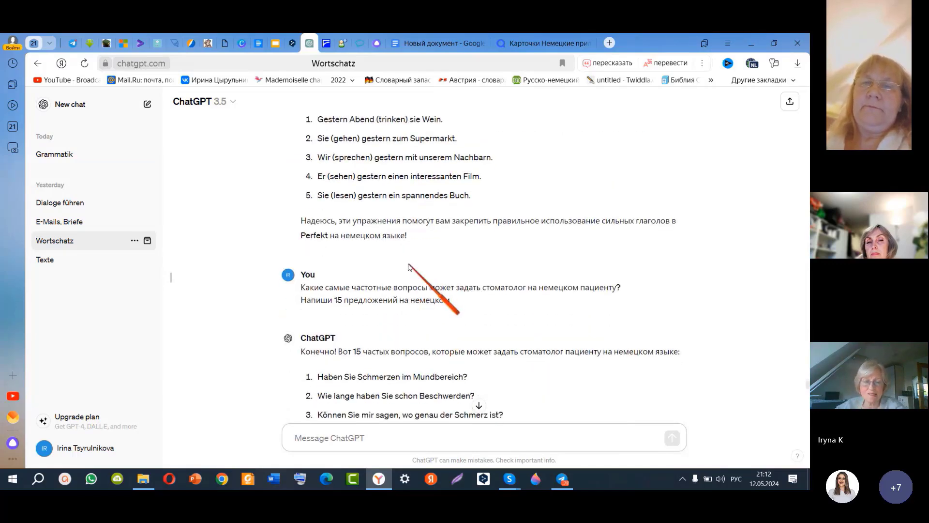
{"action": "left_click", "coordinate": [462, 436]}
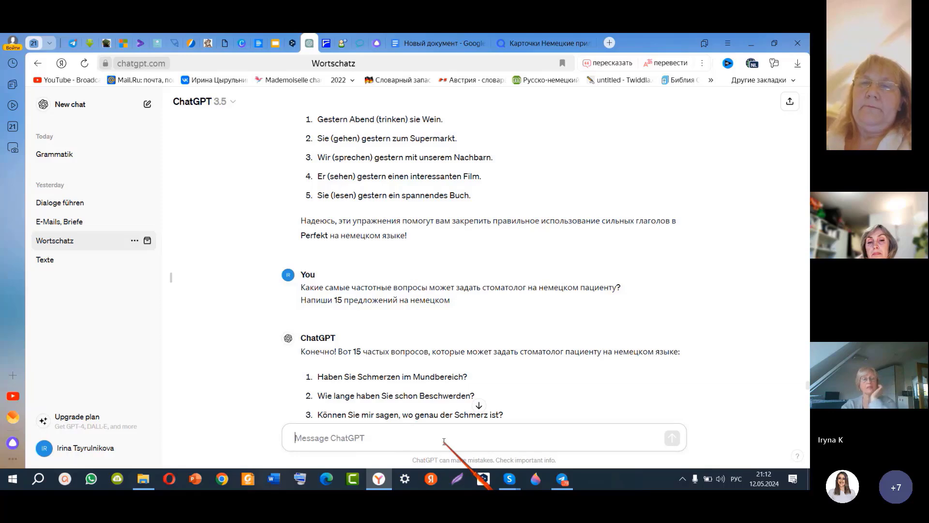
{"action": "scroll", "coordinate": [397, 350], "scroll_direction": "down", "scroll_amount": 2}
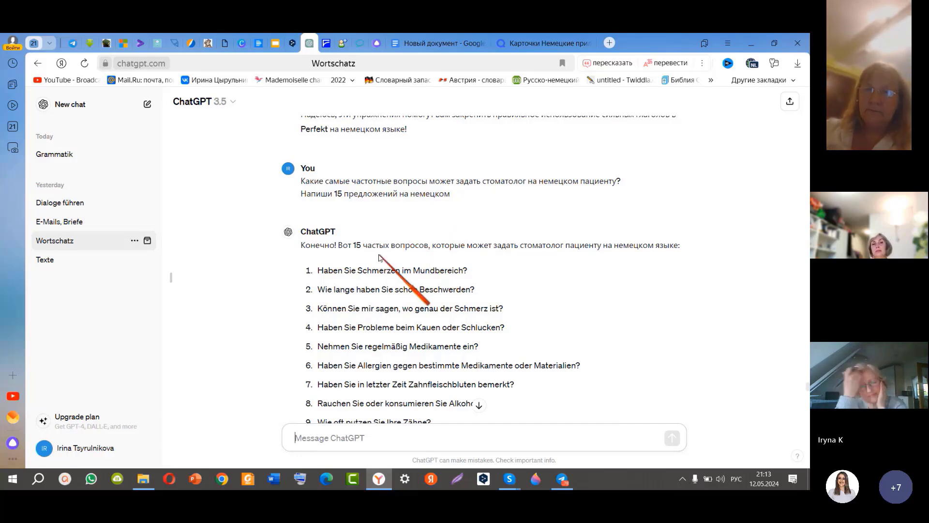
{"action": "scroll", "coordinate": [378, 256], "scroll_direction": "down", "scroll_amount": 1}
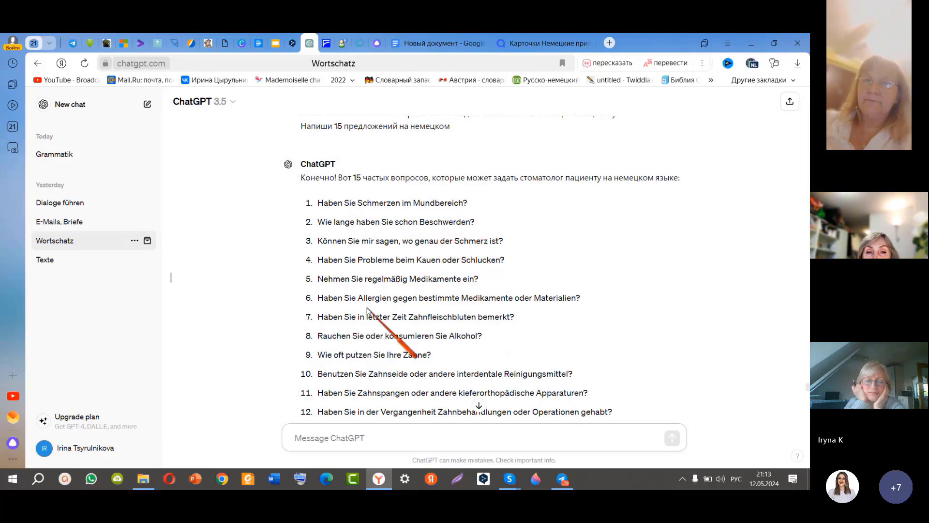
{"action": "scroll", "coordinate": [367, 308], "scroll_direction": "down", "scroll_amount": 2}
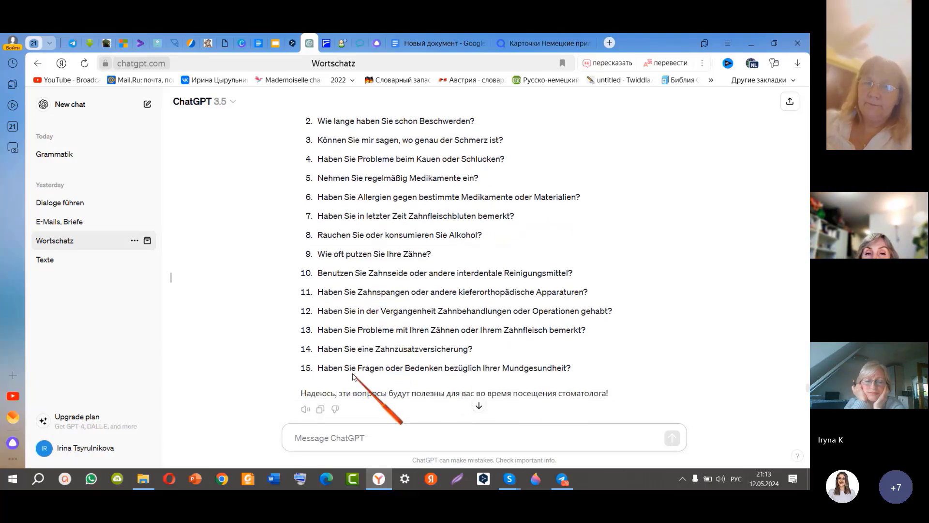
- Review the role-play prompt with ChatGPT as a German dentist and the Stomatolog–Patient dialogue in its answer
{"action": "scroll", "coordinate": [460, 325], "scroll_direction": "down", "scroll_amount": 4}
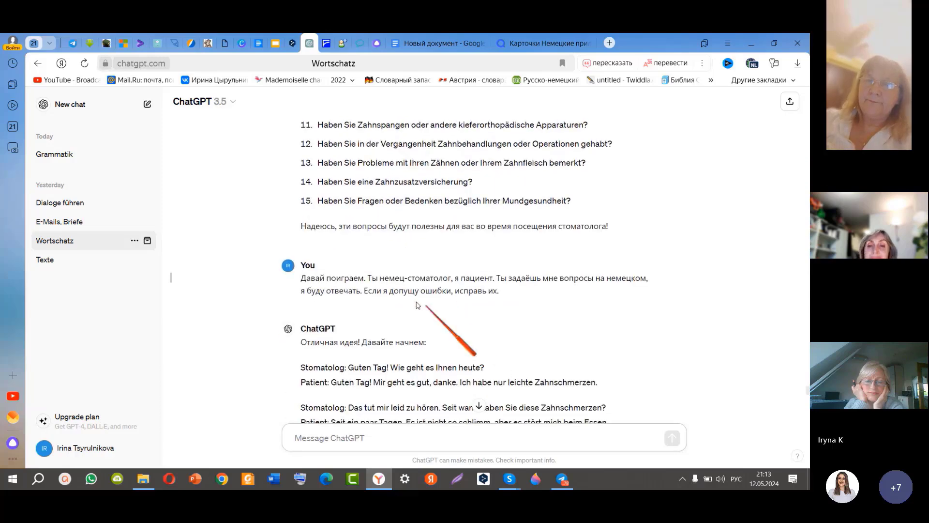
{"action": "scroll", "coordinate": [375, 303], "scroll_direction": "down", "scroll_amount": 1}
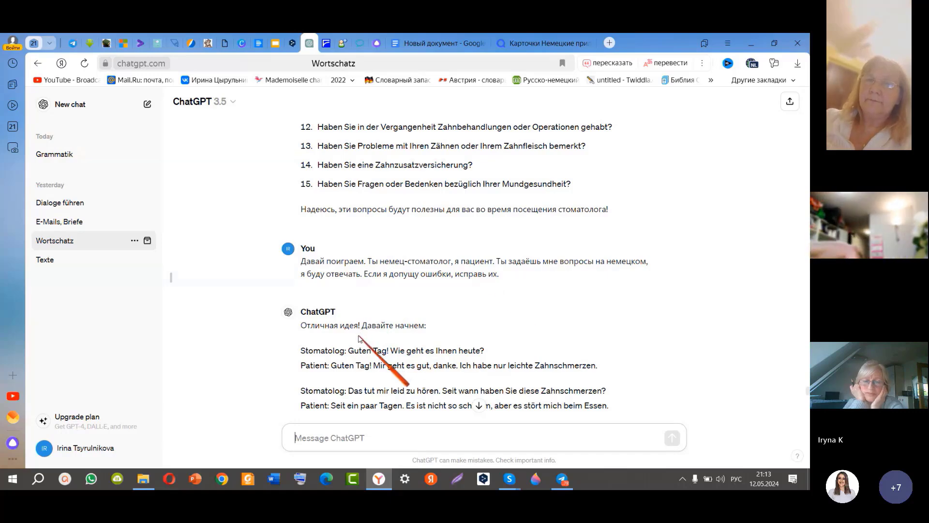
{"action": "scroll", "coordinate": [435, 330], "scroll_direction": "down", "scroll_amount": 2}
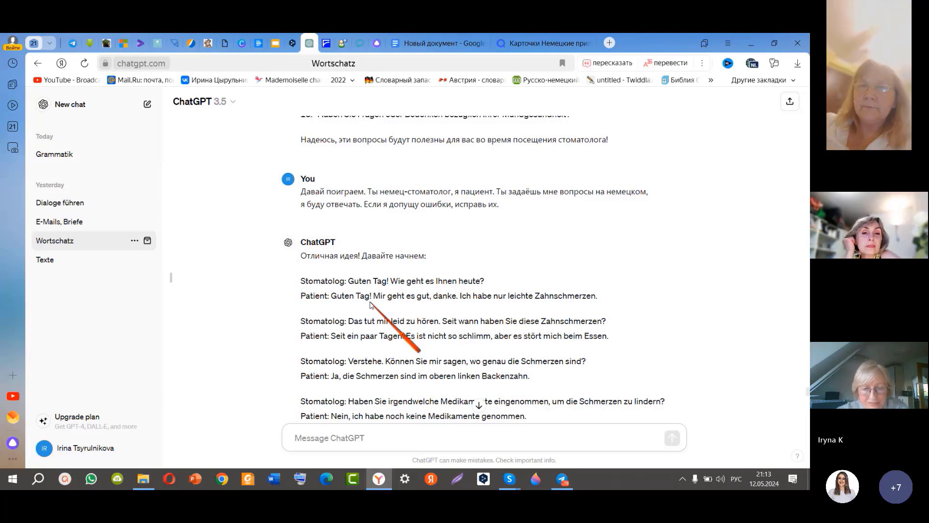
{"action": "scroll", "coordinate": [370, 303], "scroll_direction": "down", "scroll_amount": 2}
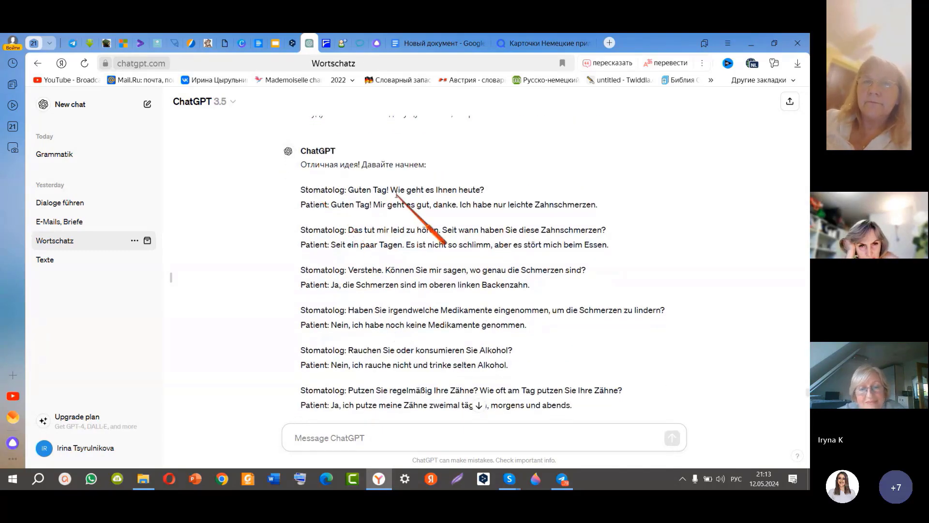
- Examine the correction prompt asking for questions only, the restarted dentist dialogue and the request to translate a reply into German
{"action": "scroll", "coordinate": [373, 303], "scroll_direction": "down", "scroll_amount": 8}
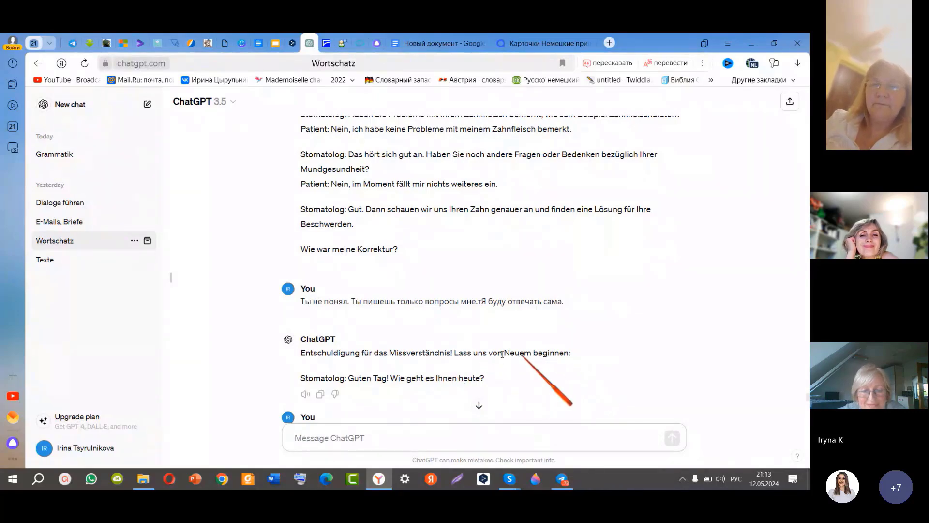
{"action": "scroll", "coordinate": [530, 373], "scroll_direction": "down", "scroll_amount": 3}
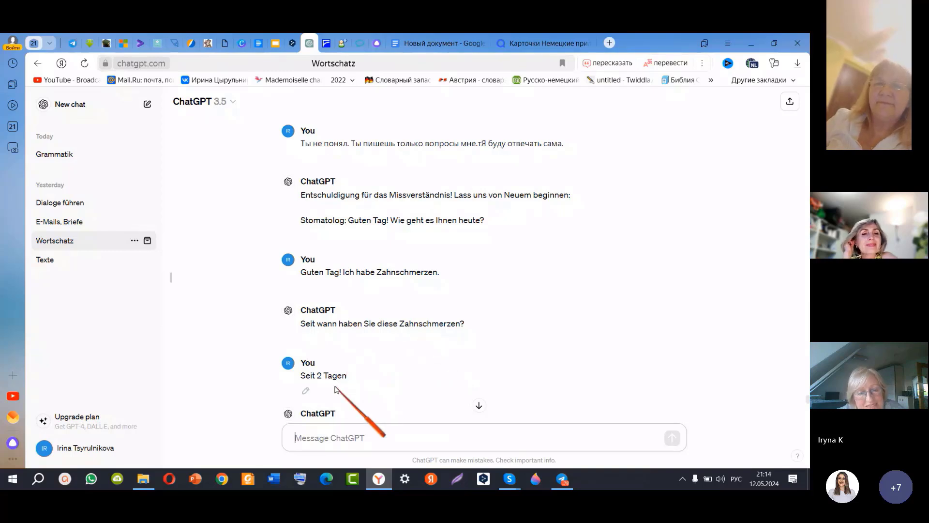
{"action": "scroll", "coordinate": [386, 386], "scroll_direction": "down", "scroll_amount": 1}
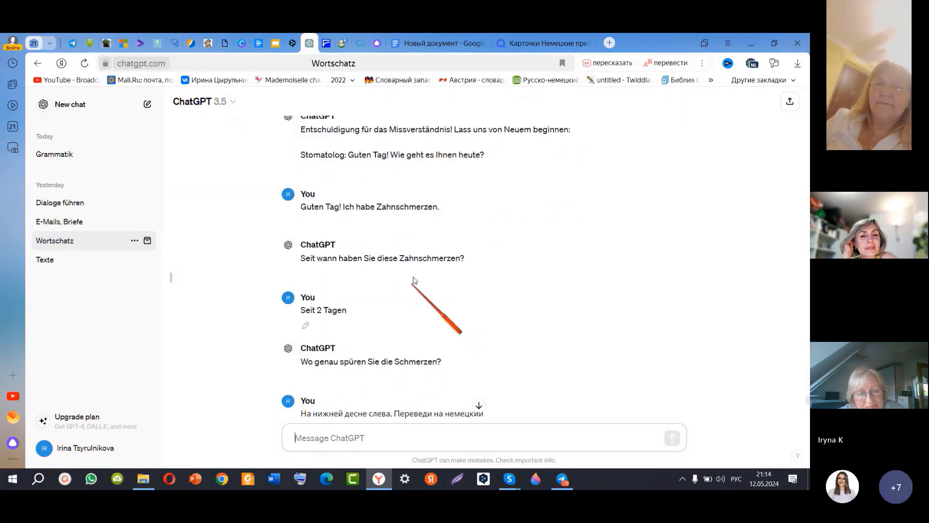
{"action": "scroll", "coordinate": [426, 254], "scroll_direction": "up", "scroll_amount": 1}
{"action": "scroll", "coordinate": [421, 264], "scroll_direction": "up", "scroll_amount": 1}
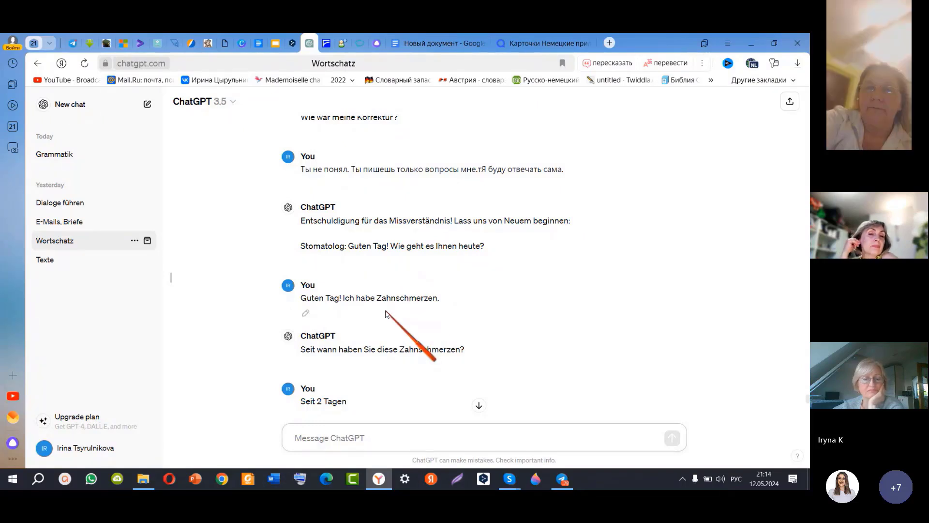
{"action": "scroll", "coordinate": [386, 314], "scroll_direction": "down", "scroll_amount": 5}
{"action": "scroll", "coordinate": [385, 313], "scroll_direction": "down", "scroll_amount": 3}
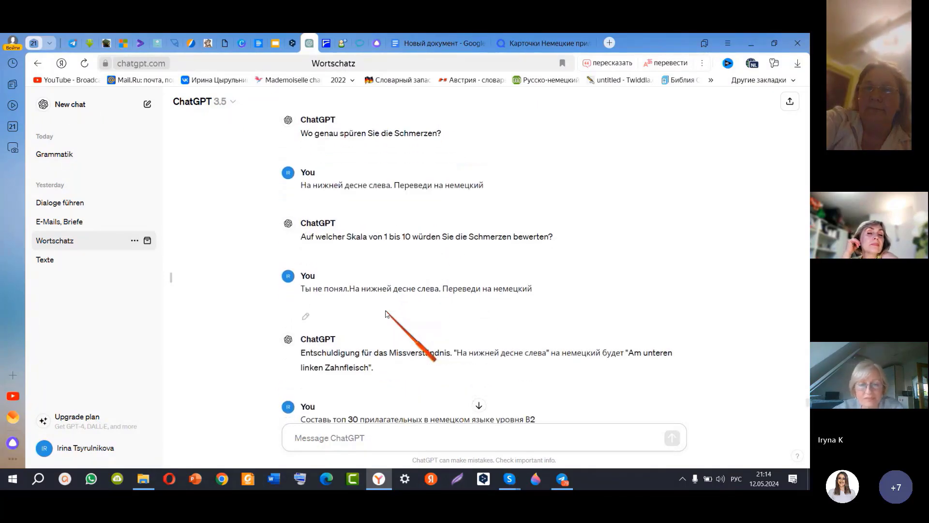
- Examine the prompt for the top 30 German adjectives at level B2 and the adjectives with Russian translations
{"action": "scroll", "coordinate": [386, 314], "scroll_direction": "down", "scroll_amount": 5}
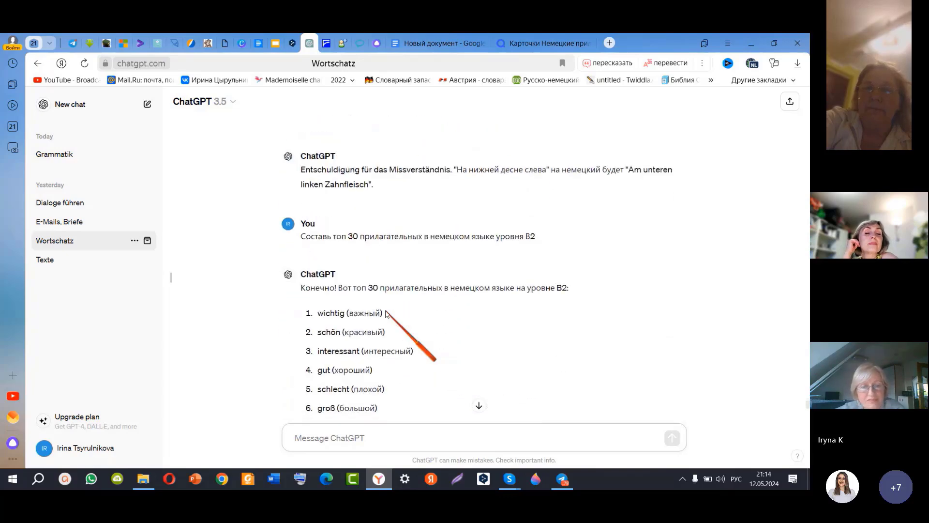
{"action": "scroll", "coordinate": [418, 324], "scroll_direction": "down", "scroll_amount": 2}
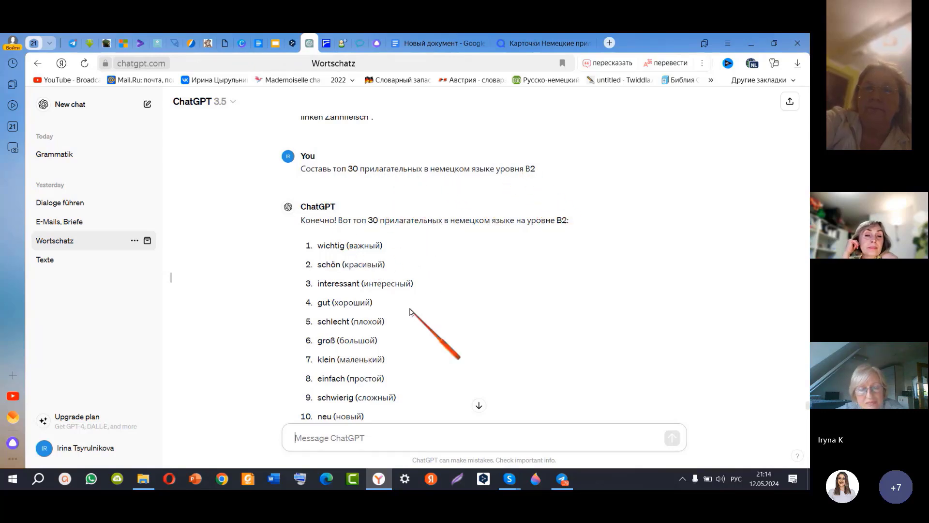
{"action": "scroll", "coordinate": [410, 310], "scroll_direction": "down", "scroll_amount": 2}
{"action": "scroll", "coordinate": [411, 311], "scroll_direction": "down", "scroll_amount": 1}
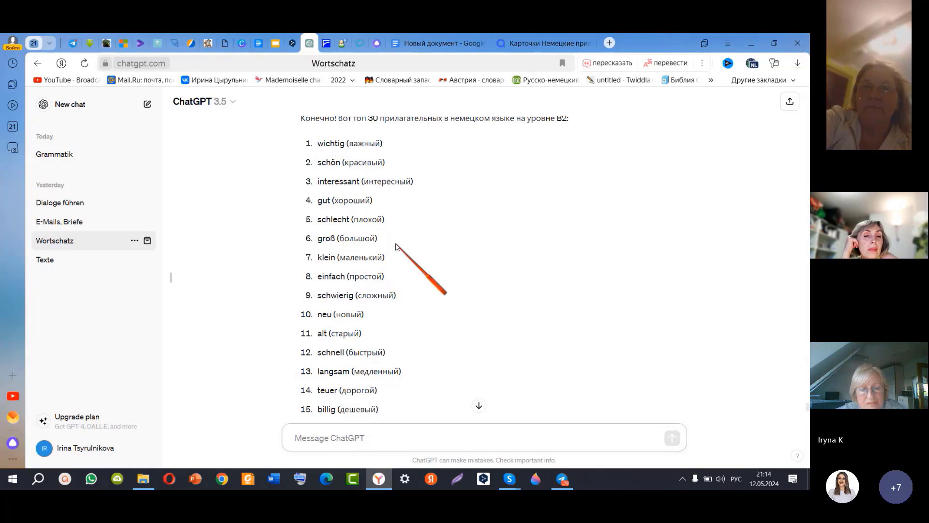
{"action": "scroll", "coordinate": [434, 248], "scroll_direction": "up", "scroll_amount": 1}
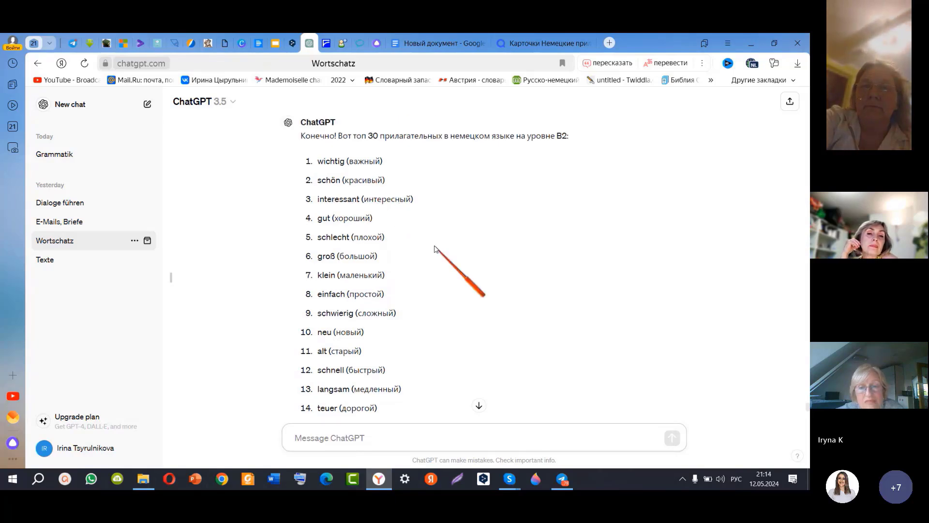
{"action": "scroll", "coordinate": [397, 329], "scroll_direction": "down", "scroll_amount": 3}
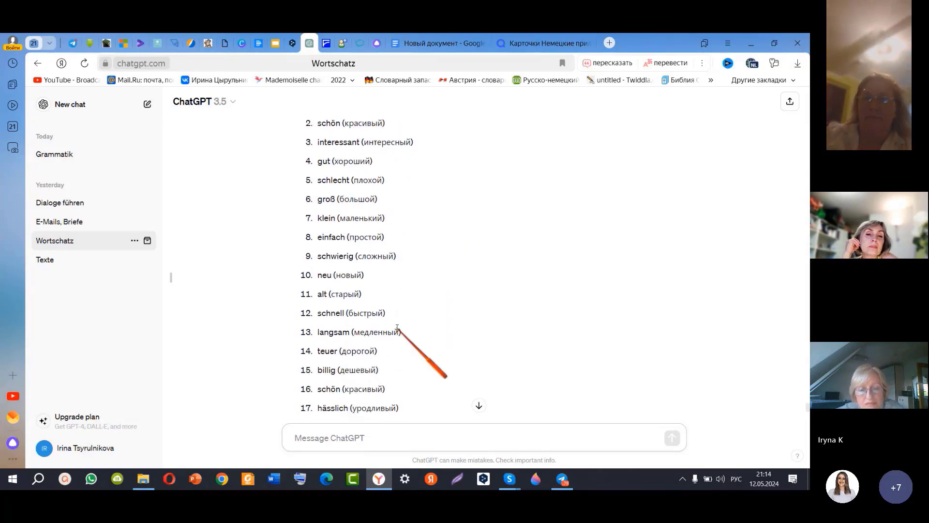
{"action": "scroll", "coordinate": [431, 260], "scroll_direction": "up", "scroll_amount": 3}
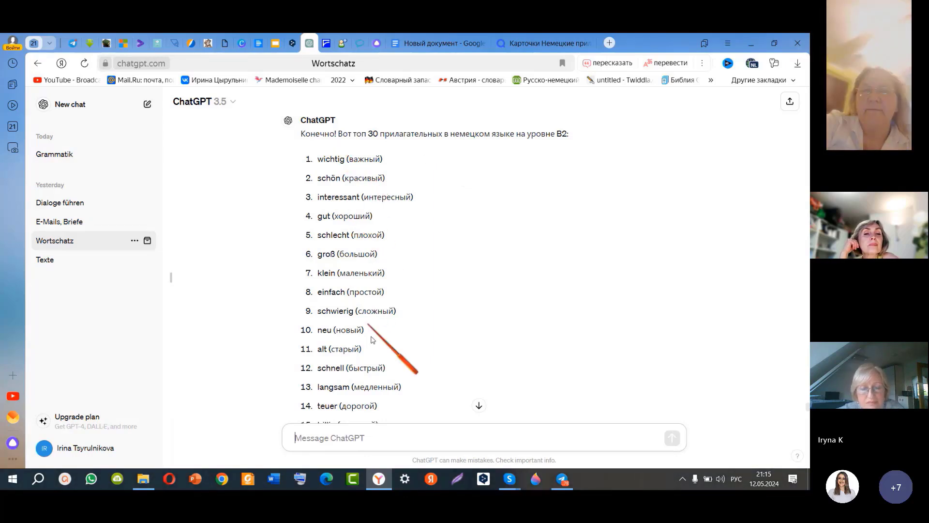
{"action": "scroll", "coordinate": [421, 358], "scroll_direction": "down", "scroll_amount": 3}
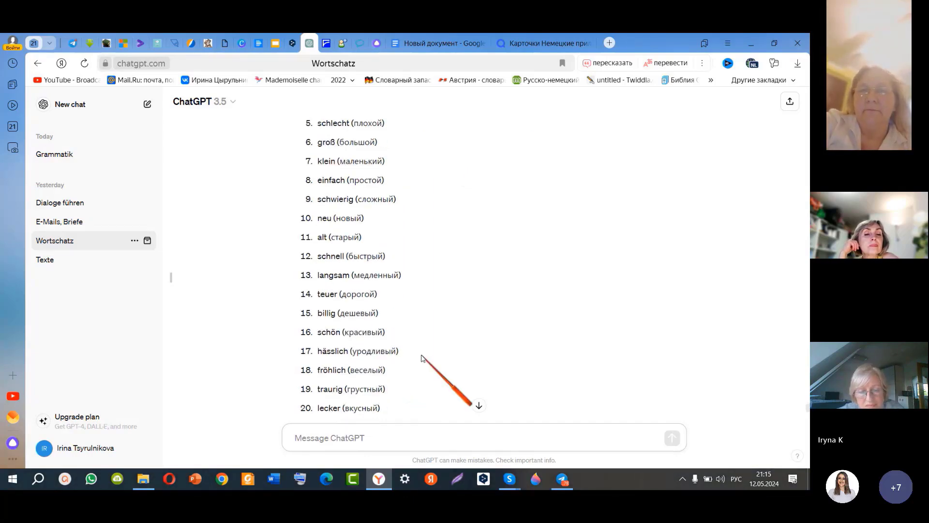
- Review the follow-up prompt for harder B2 adjectives that Germans use and read its translated list through to the closing thanks
{"action": "scroll", "coordinate": [421, 358], "scroll_direction": "down", "scroll_amount": 7}
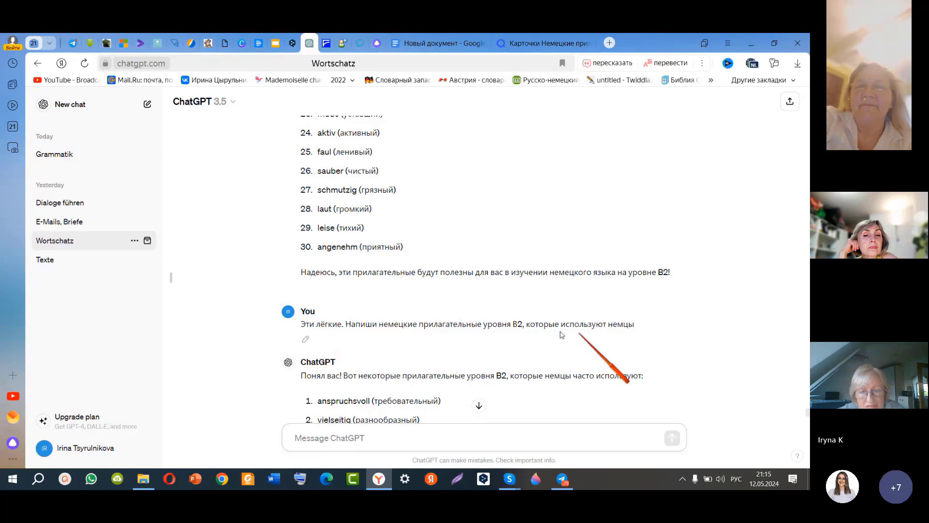
{"action": "scroll", "coordinate": [389, 323], "scroll_direction": "down", "scroll_amount": 1}
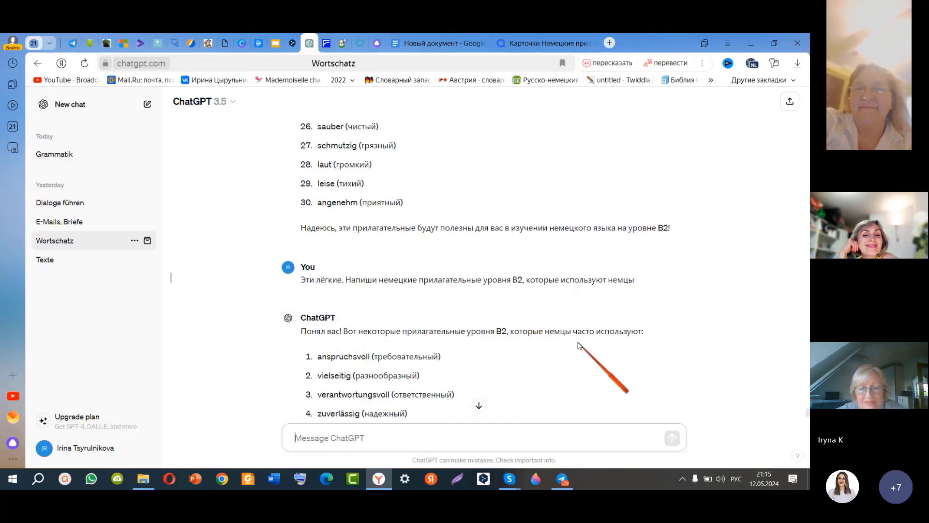
{"action": "scroll", "coordinate": [520, 354], "scroll_direction": "down", "scroll_amount": 3}
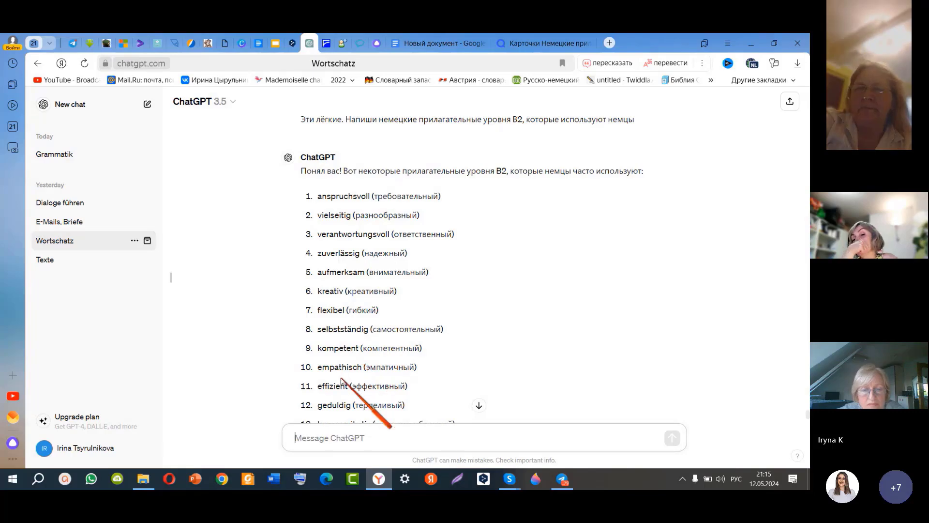
{"action": "scroll", "coordinate": [340, 378], "scroll_direction": "down", "scroll_amount": 2}
{"action": "scroll", "coordinate": [344, 372], "scroll_direction": "down", "scroll_amount": 1}
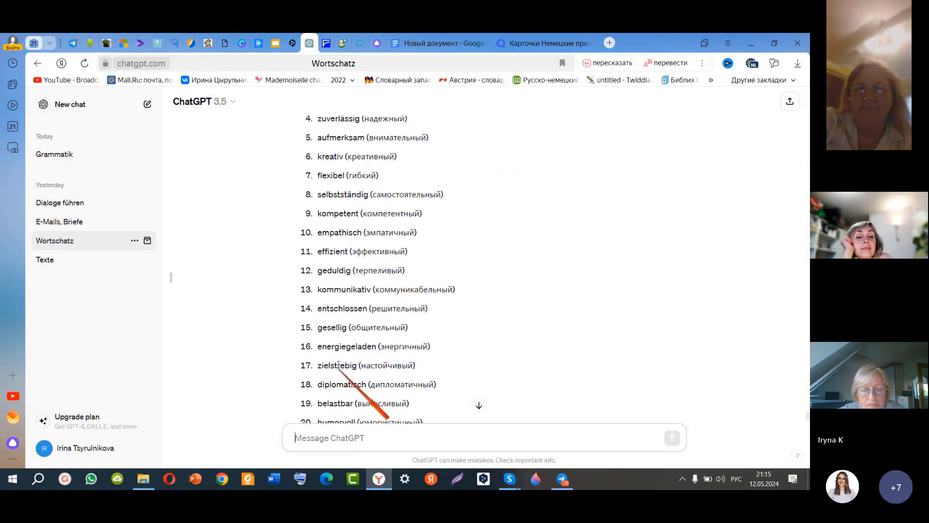
{"action": "scroll", "coordinate": [399, 368], "scroll_direction": "down", "scroll_amount": 1}
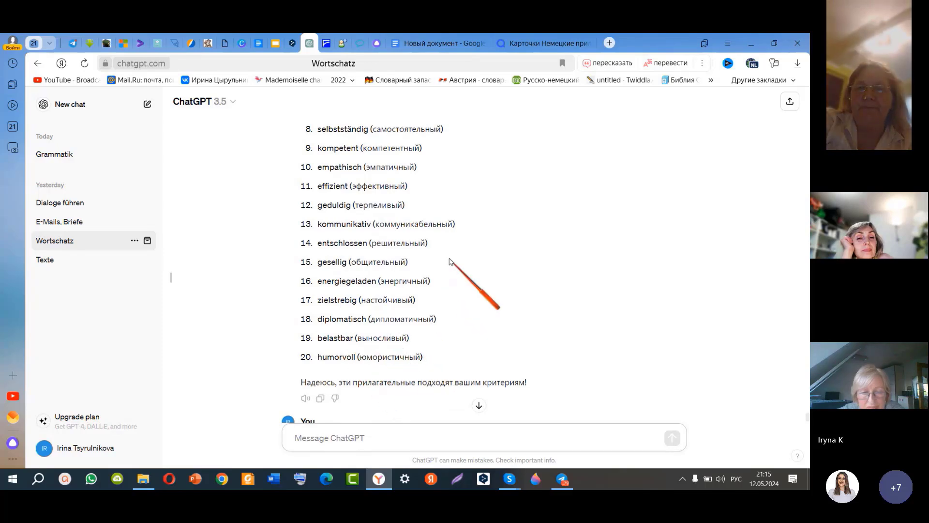
{"action": "scroll", "coordinate": [449, 261], "scroll_direction": "down", "scroll_amount": 2}
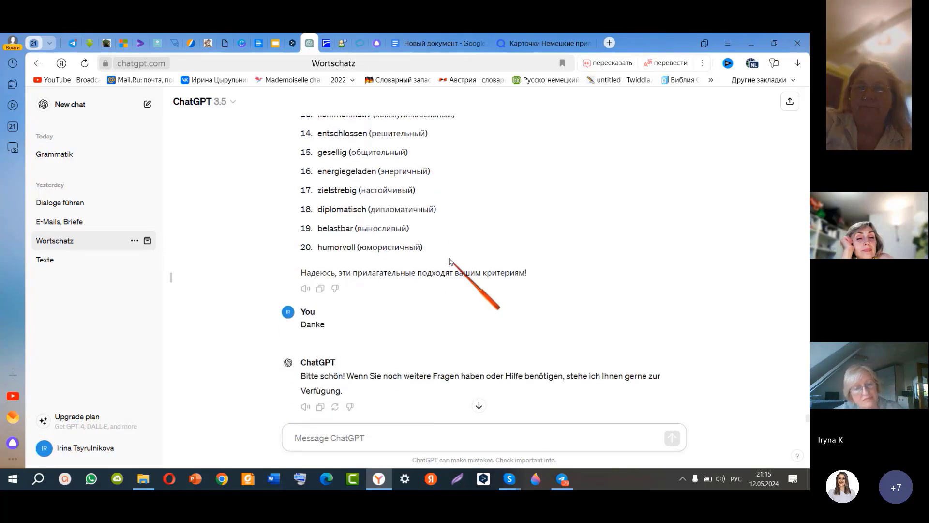